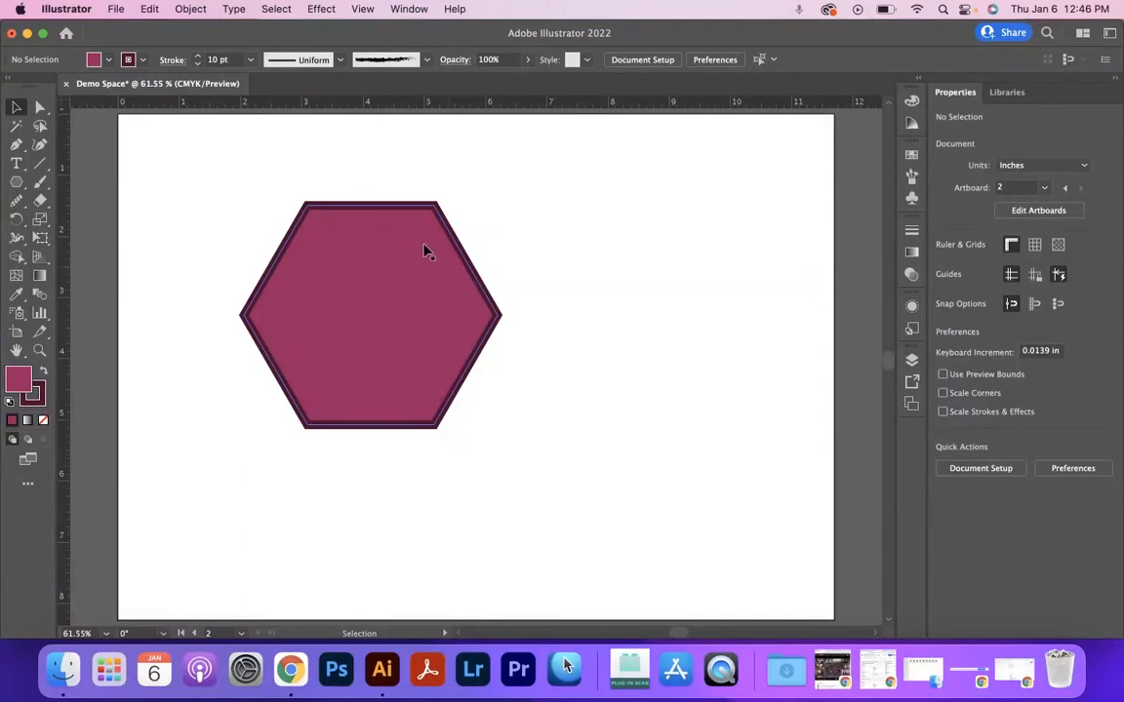
- Duplicate the hexagon three times in an overlapping diagonal cascade running toward the artboard's lower right
click(410, 279)
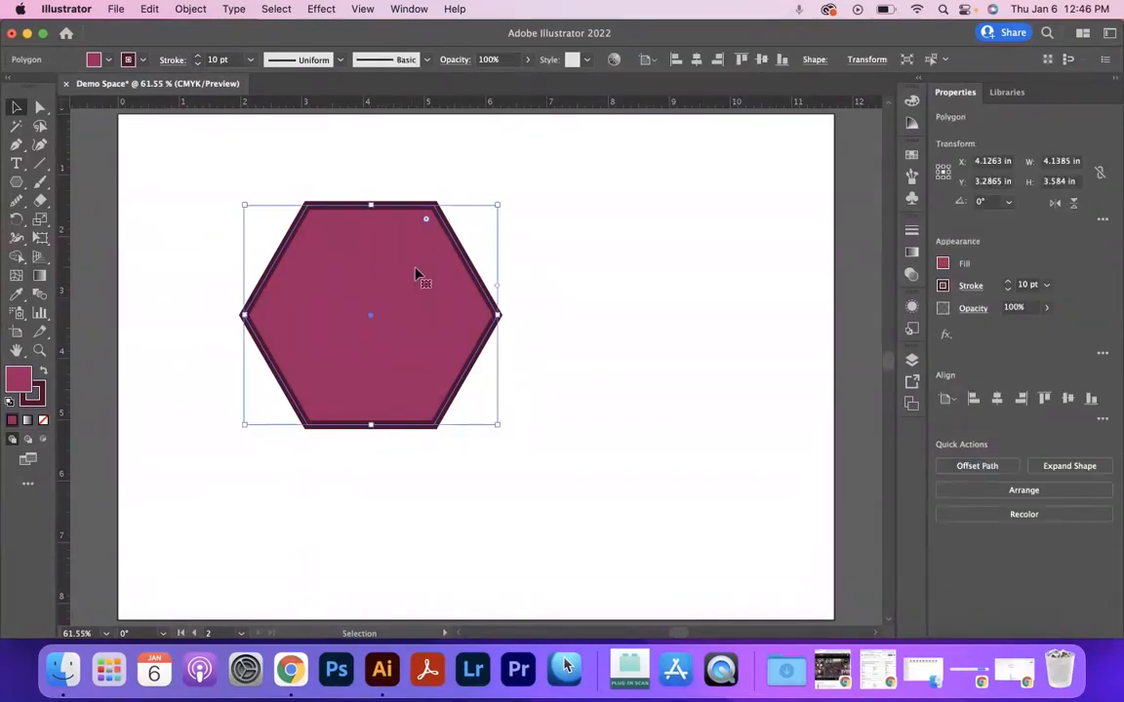
alt+drag(385, 280, 569, 393)
click(699, 294)
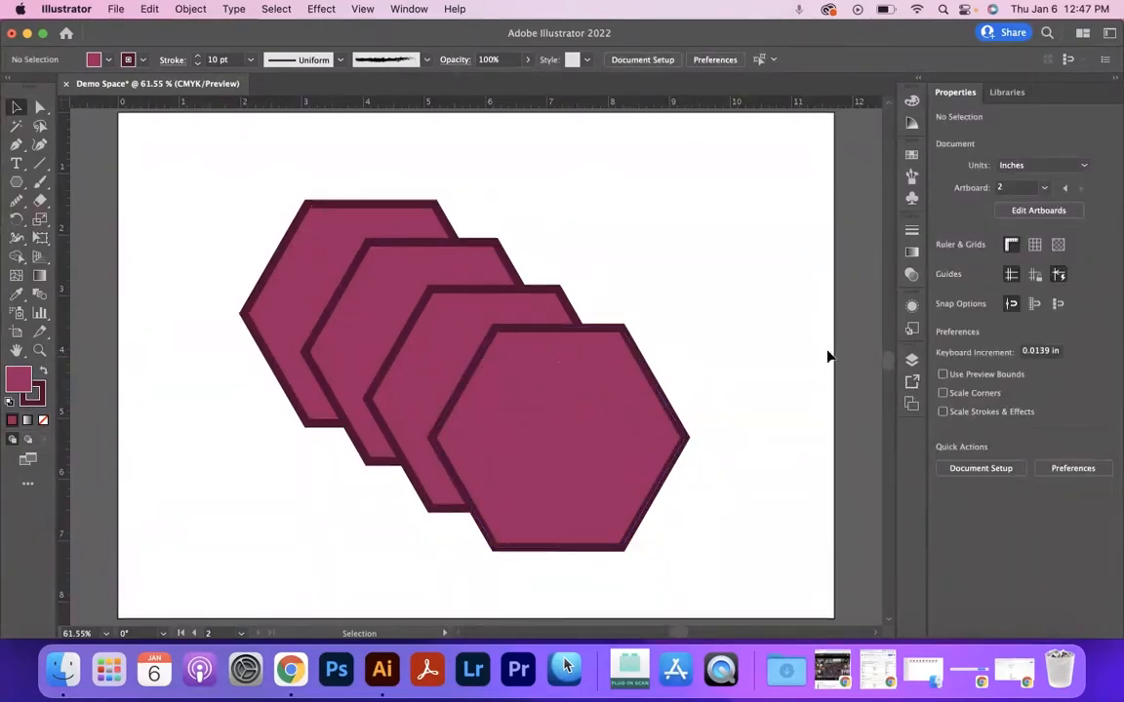
- Select the front hexagon and display the layer list, collapsing and re-expanding the contents of Layer 1
click(599, 388)
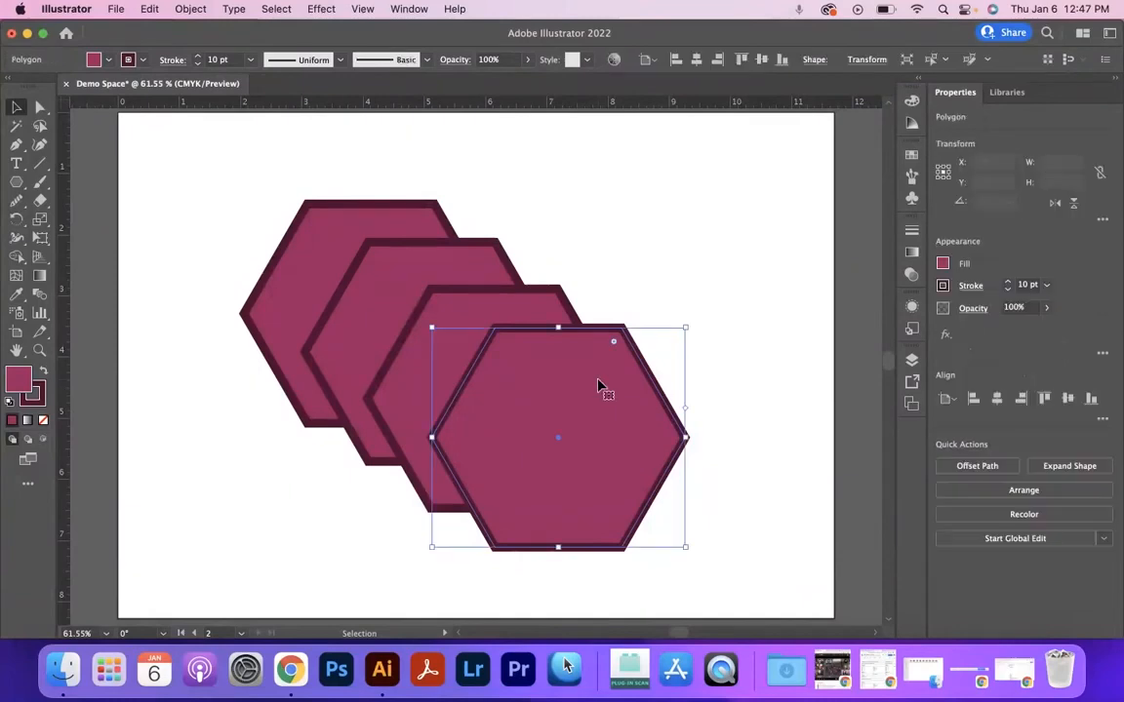
click(733, 382)
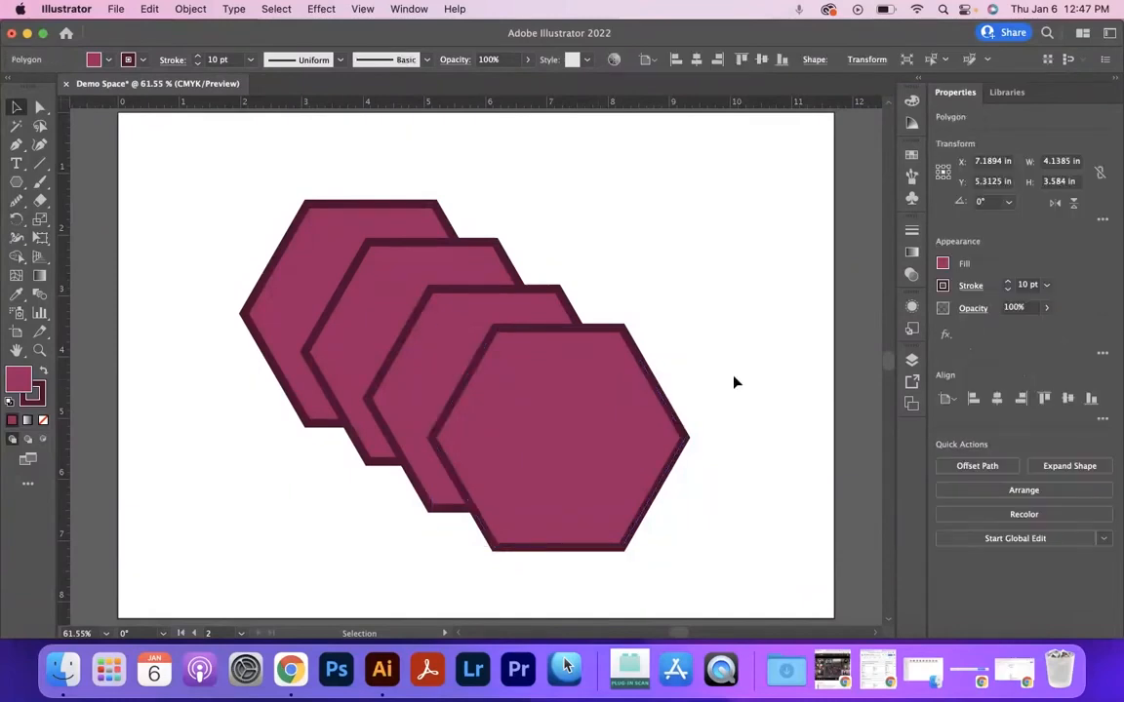
click(634, 387)
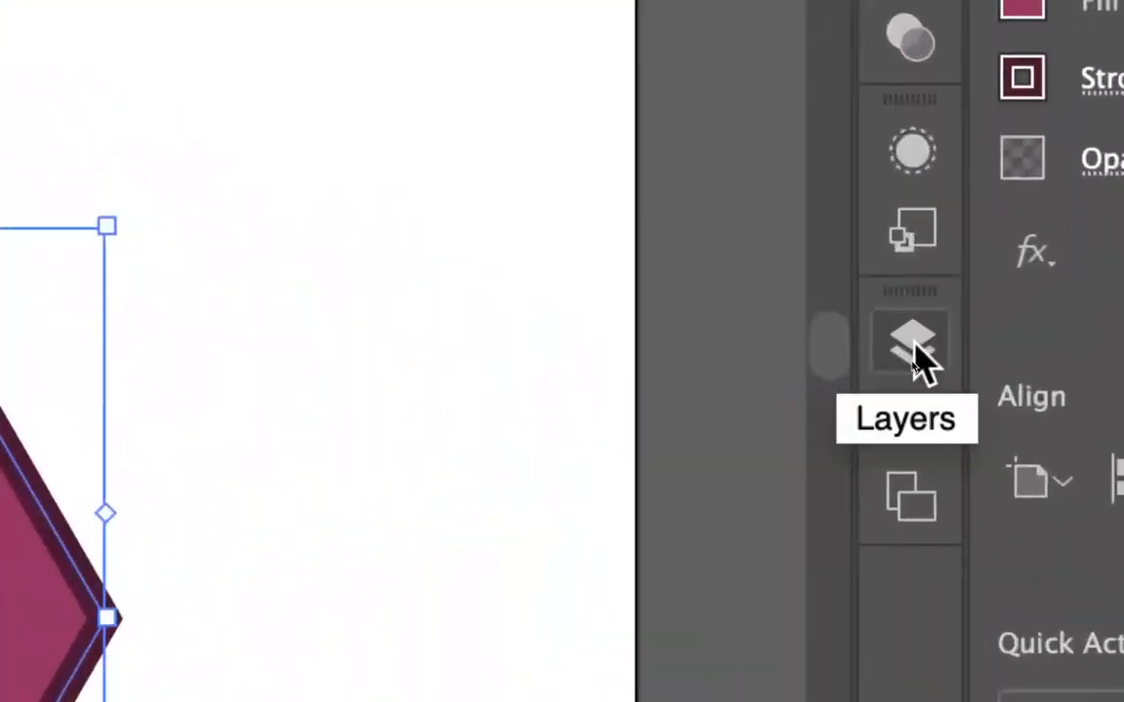
click(917, 359)
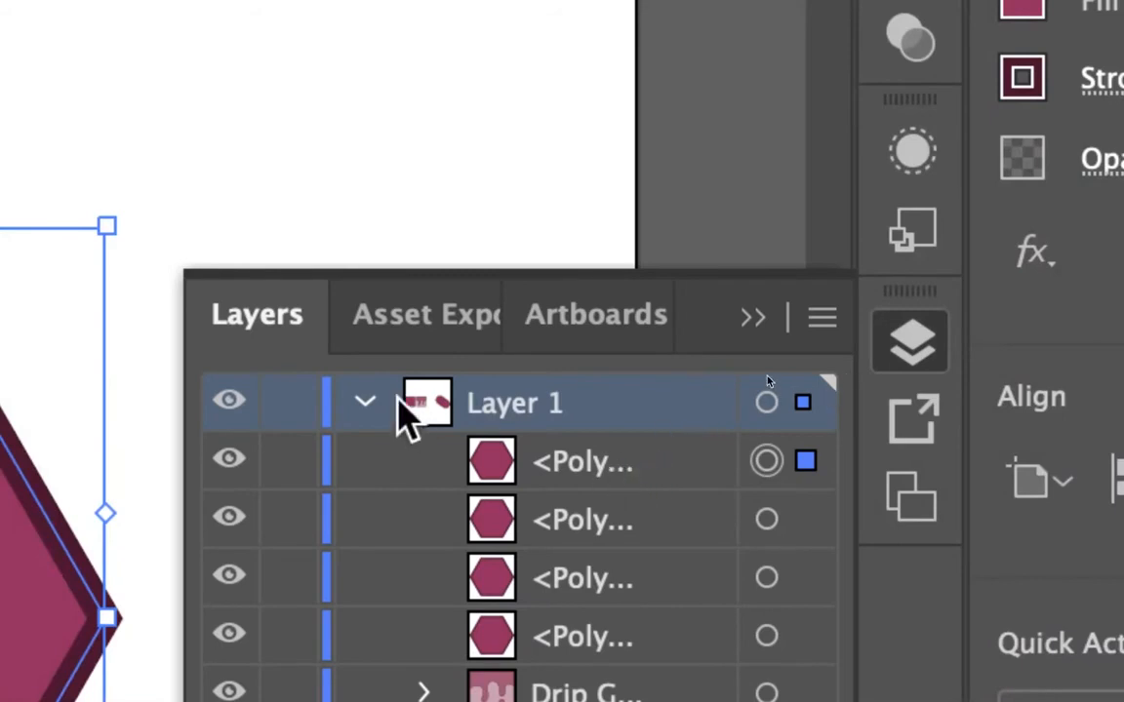
click(366, 401)
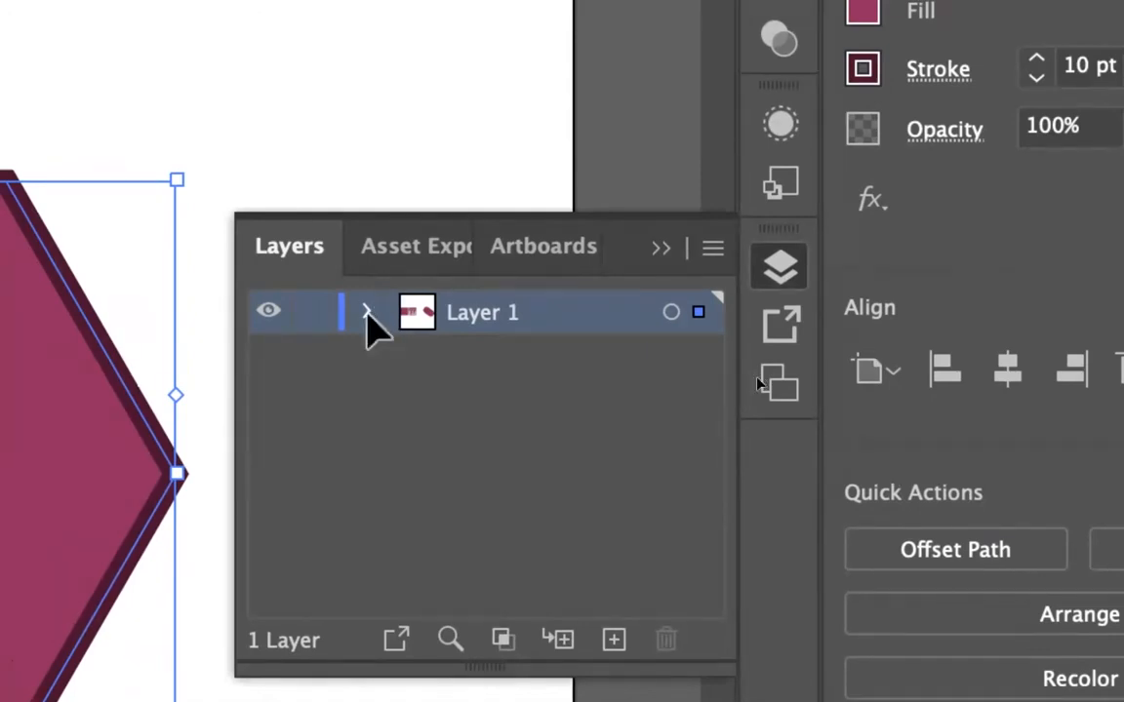
click(369, 312)
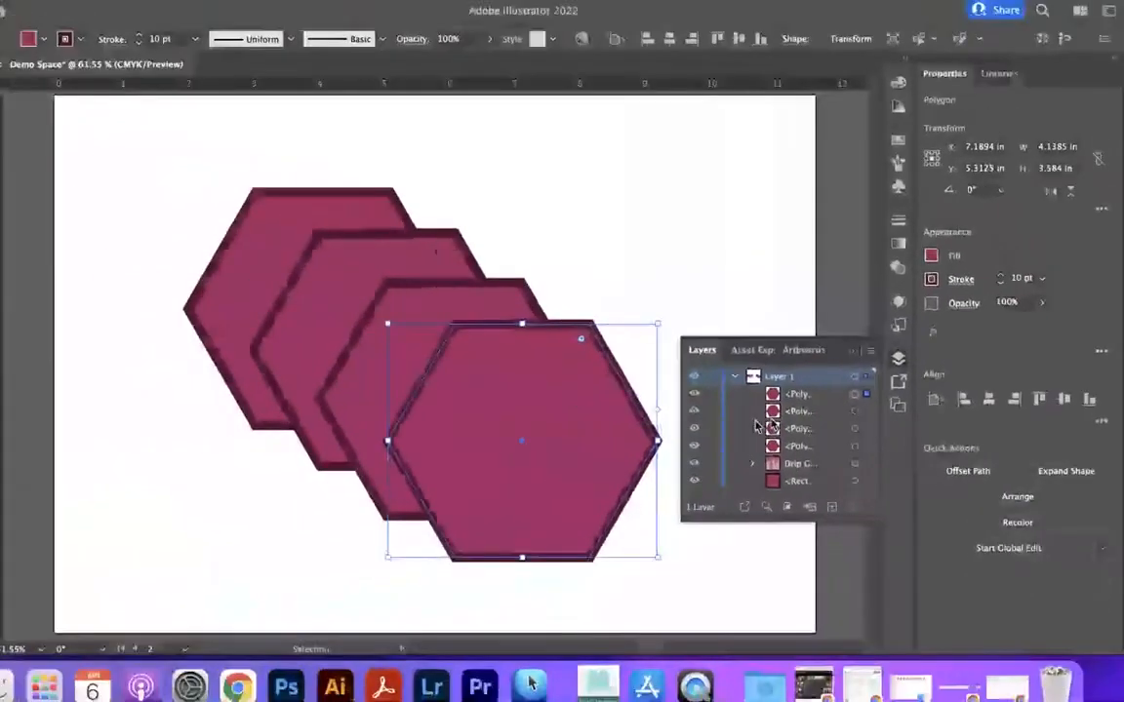
- Select each hexagon in turn from front to back, then the front one again, to identify their entries in Layer 1
click(426, 311)
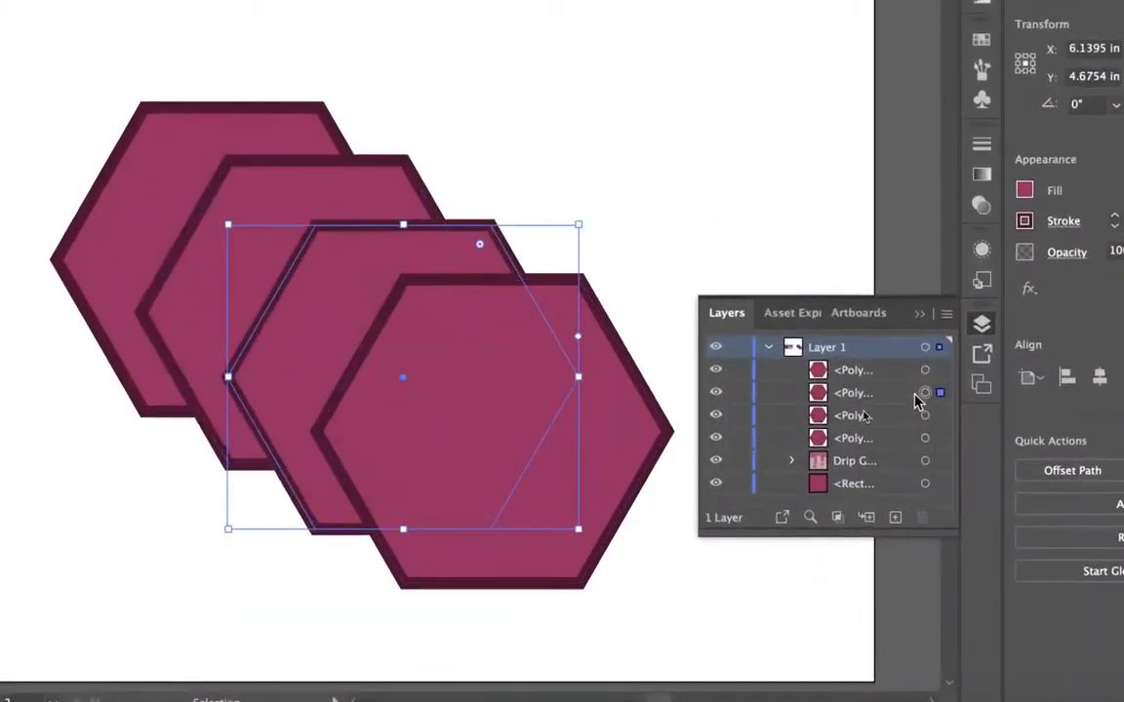
click(292, 219)
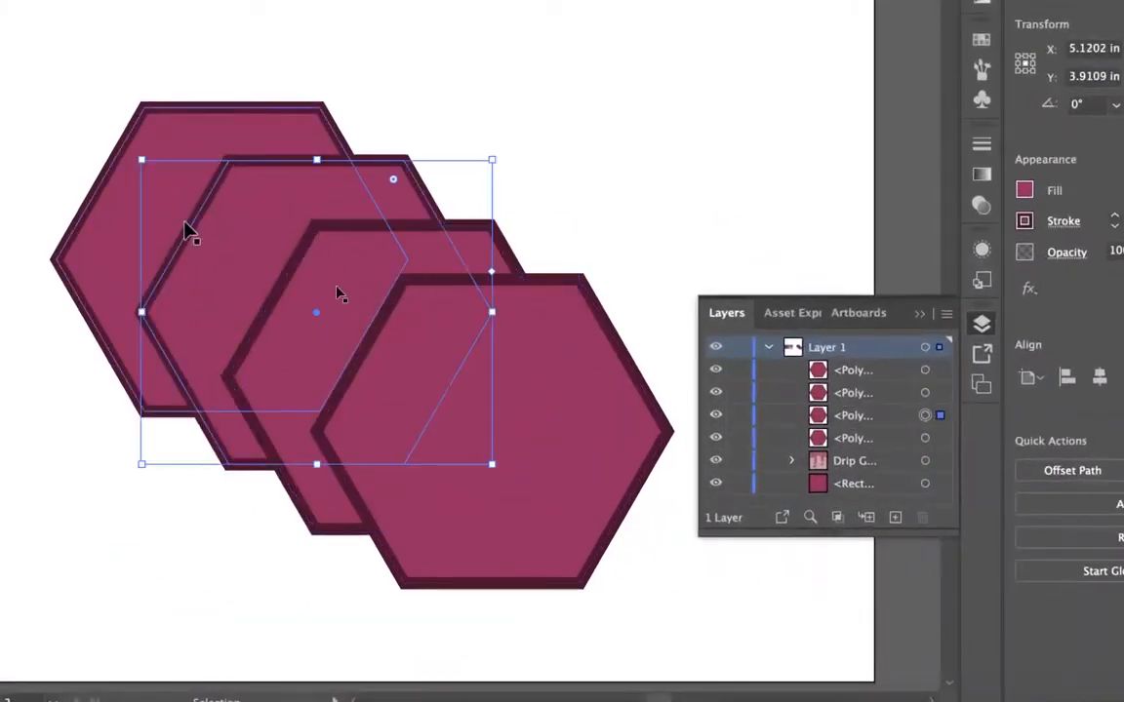
click(184, 151)
click(468, 348)
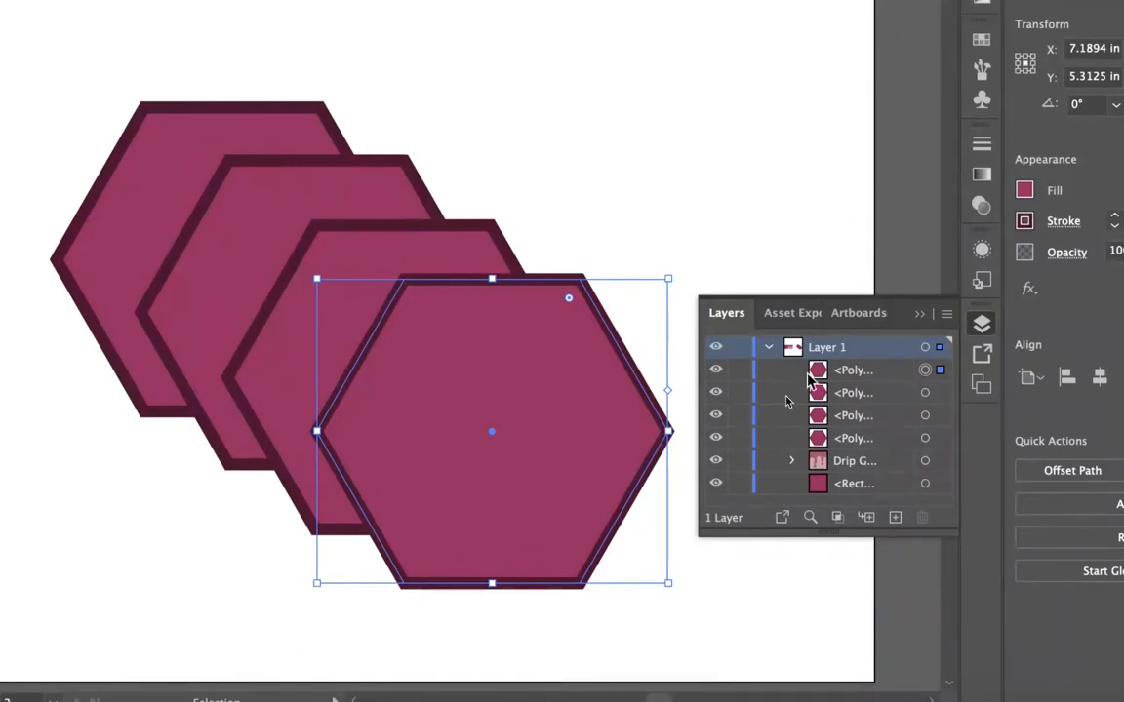
- Move the front, lower-right hexagon beneath the other three hexagons in Layer 1's stacking order and deselect it
click(865, 376)
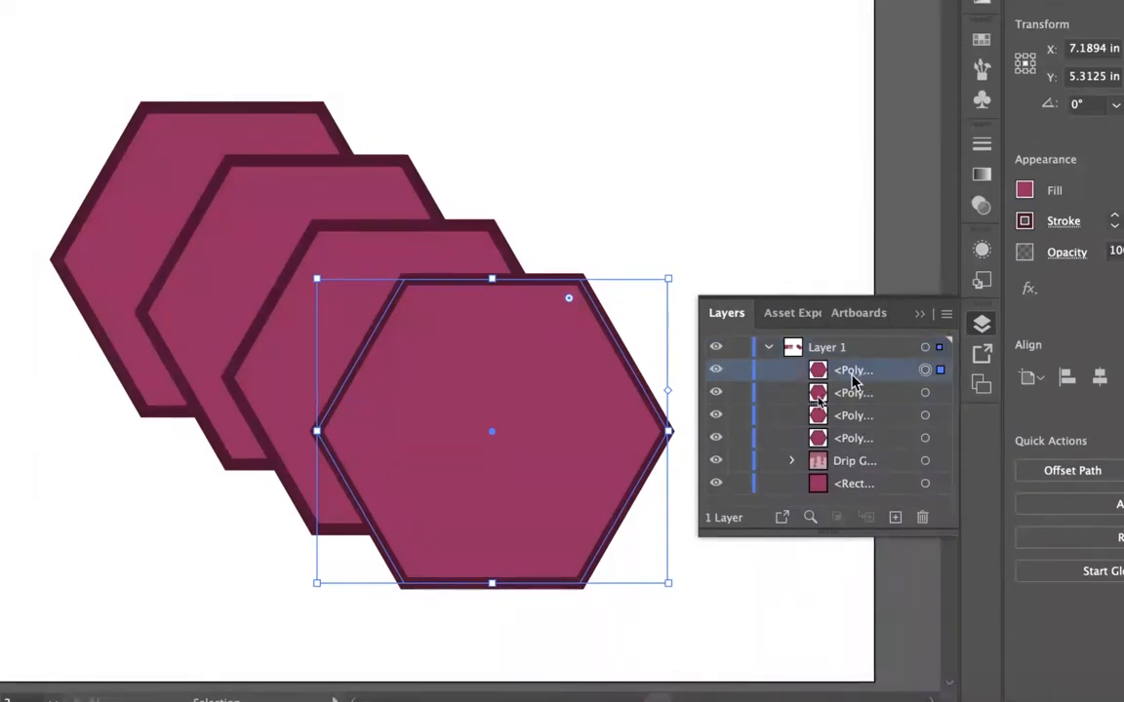
drag(850, 380, 851, 451)
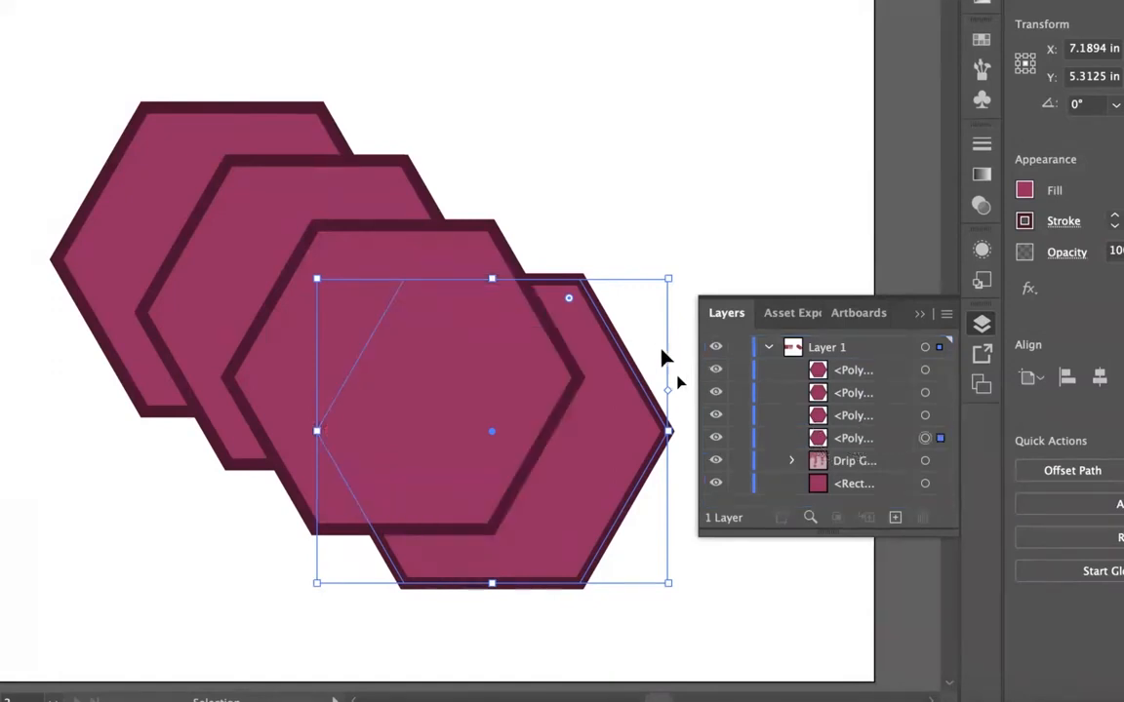
click(654, 275)
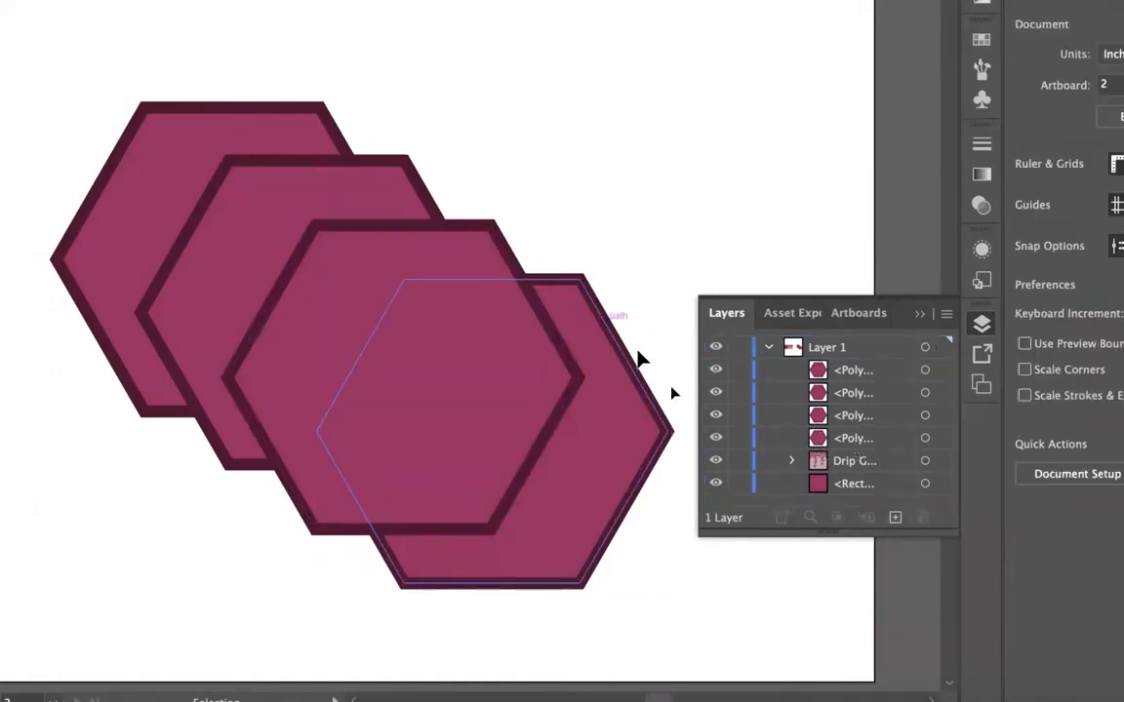
- Reorder the other three hexagons in Layer 1 so the upper-left one is in front and the cascade stacks in reverse
click(671, 445)
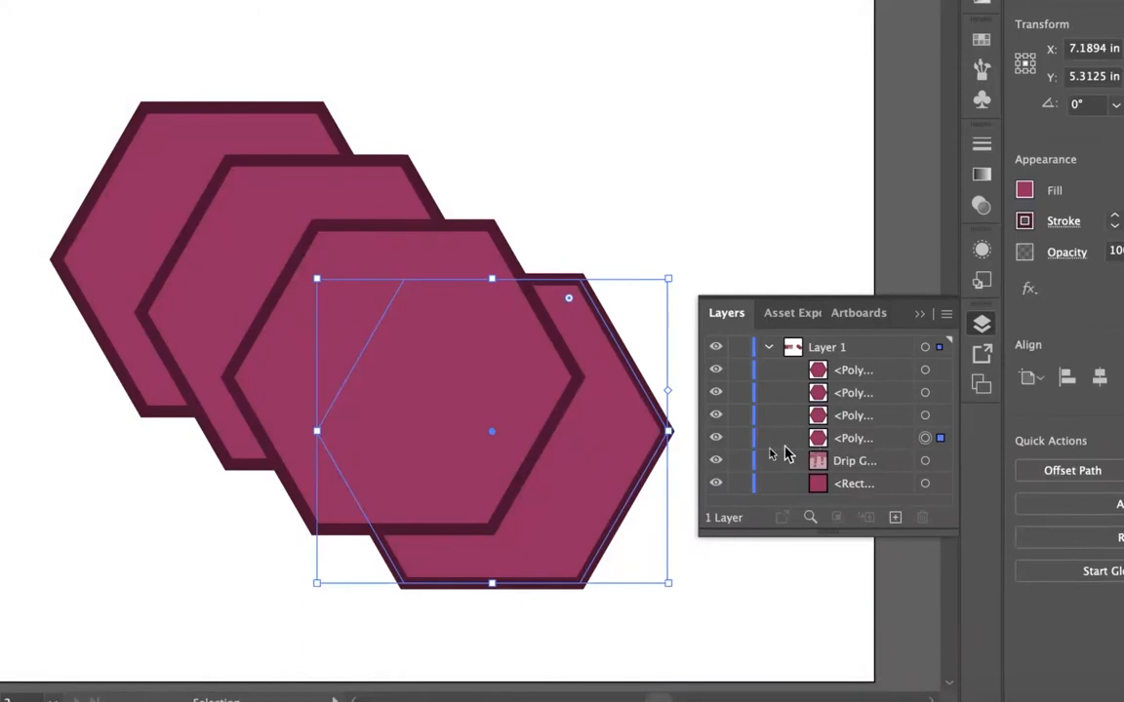
drag(852, 416, 849, 371)
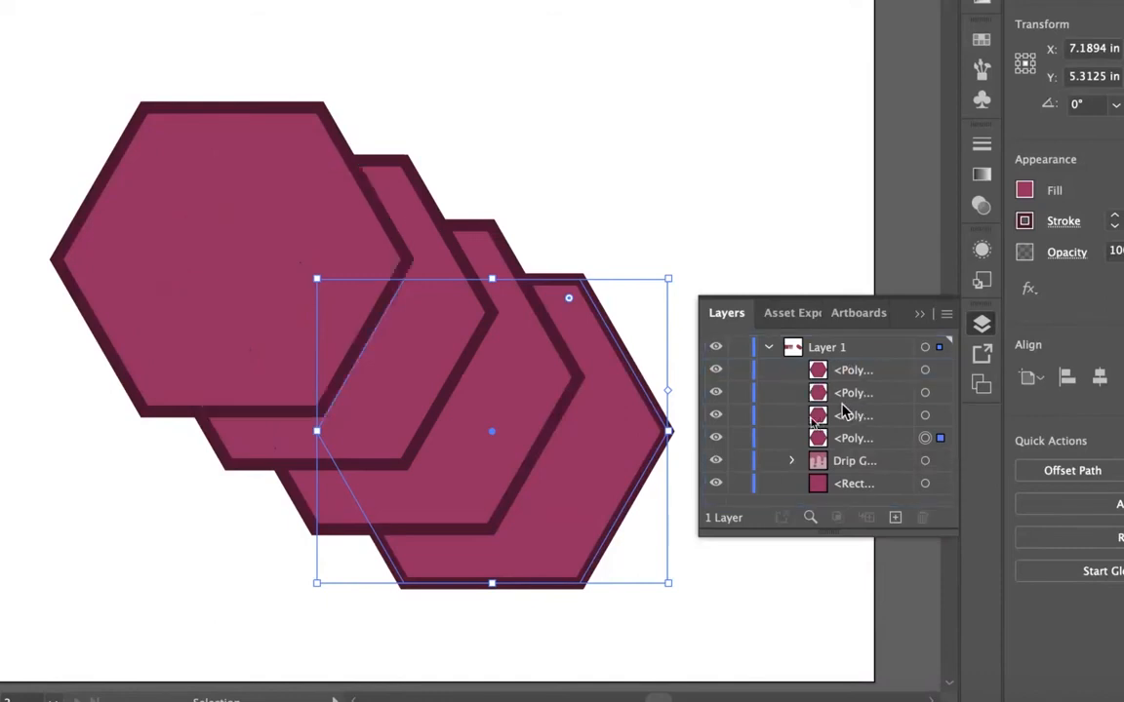
click(598, 172)
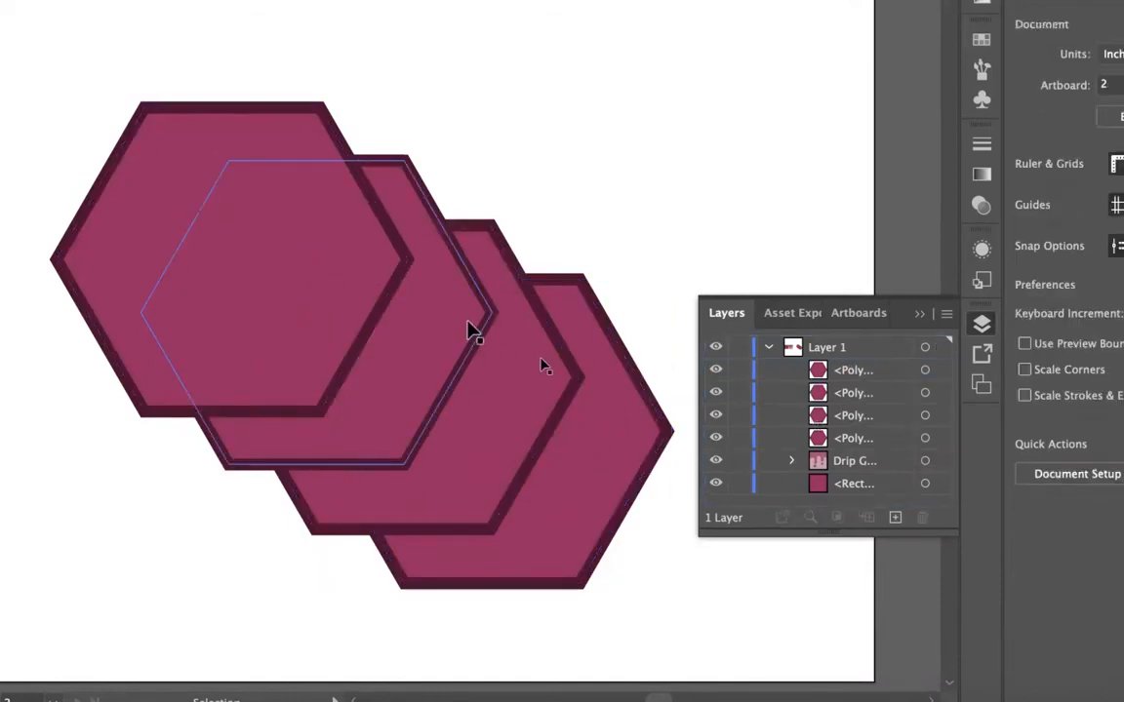
- Examine the Arrange options available for the lower-right hexagon, such as Bring to Front and Send Backward
click(607, 471)
right_click(604, 467)
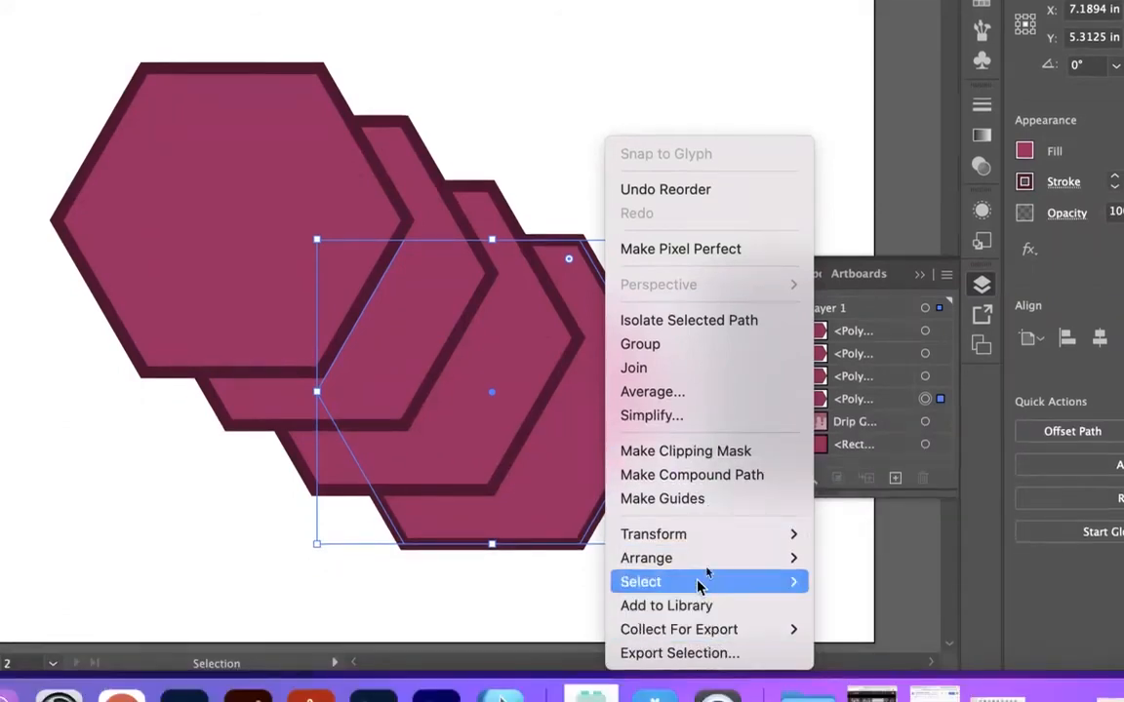
mouse_move(700, 559)
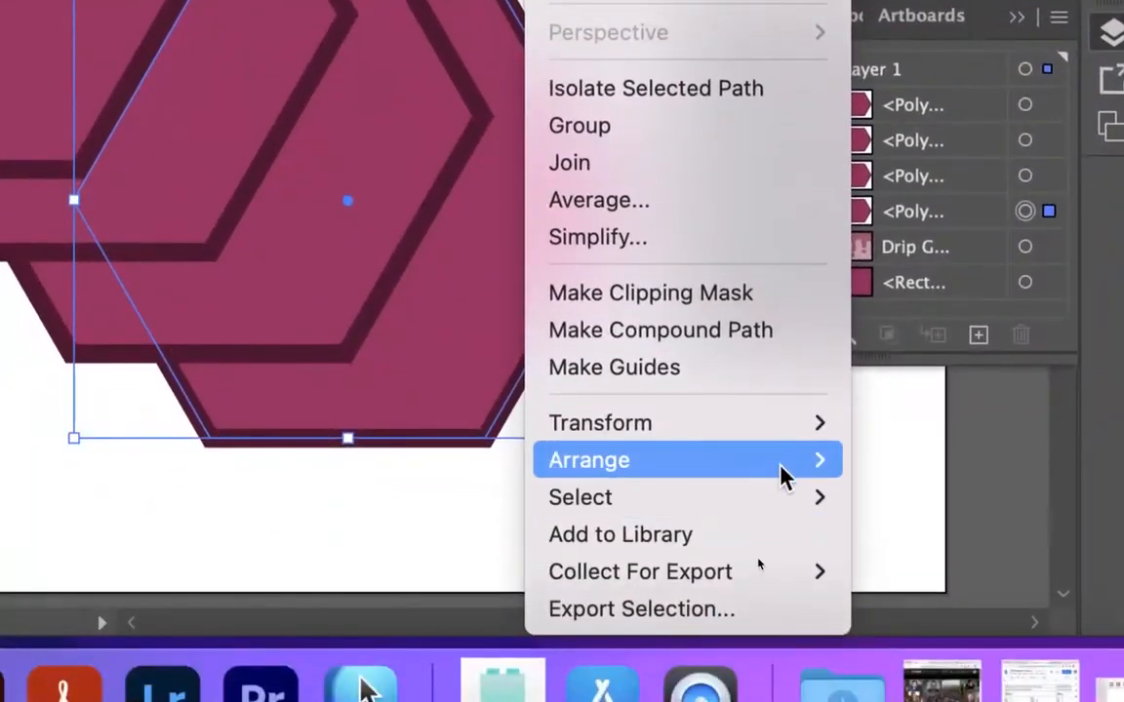
mouse_move(782, 473)
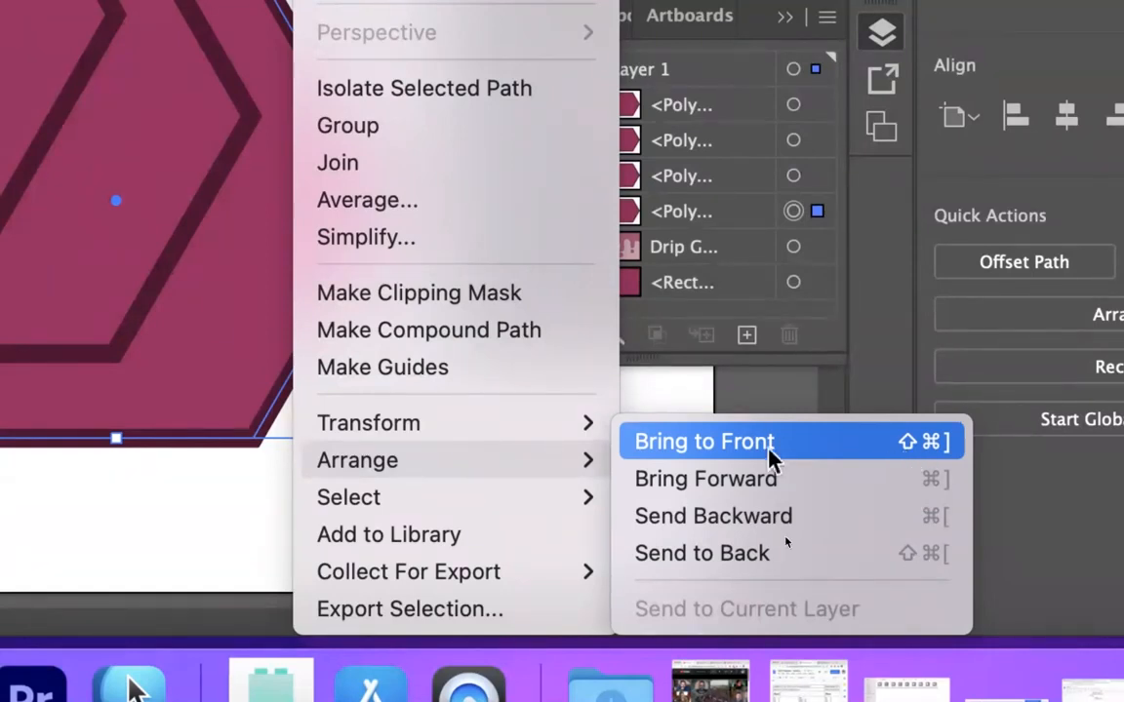
click(206, 373)
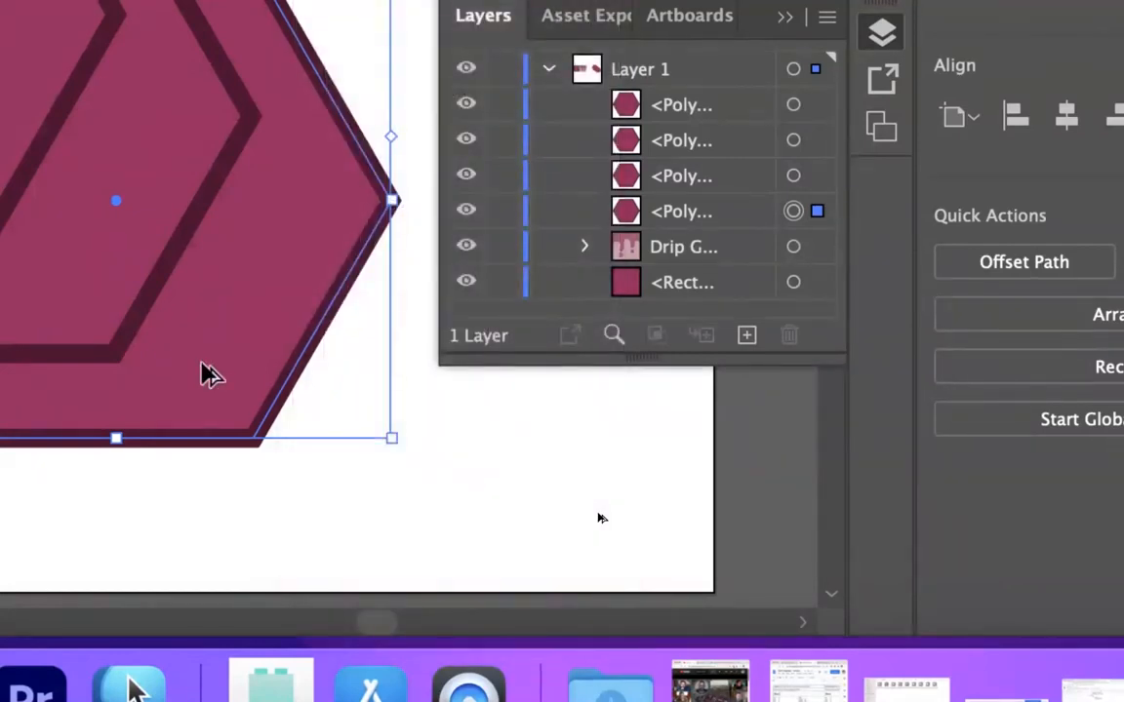
scroll(203, 374, up, 5)
scroll(203, 376, down, 3)
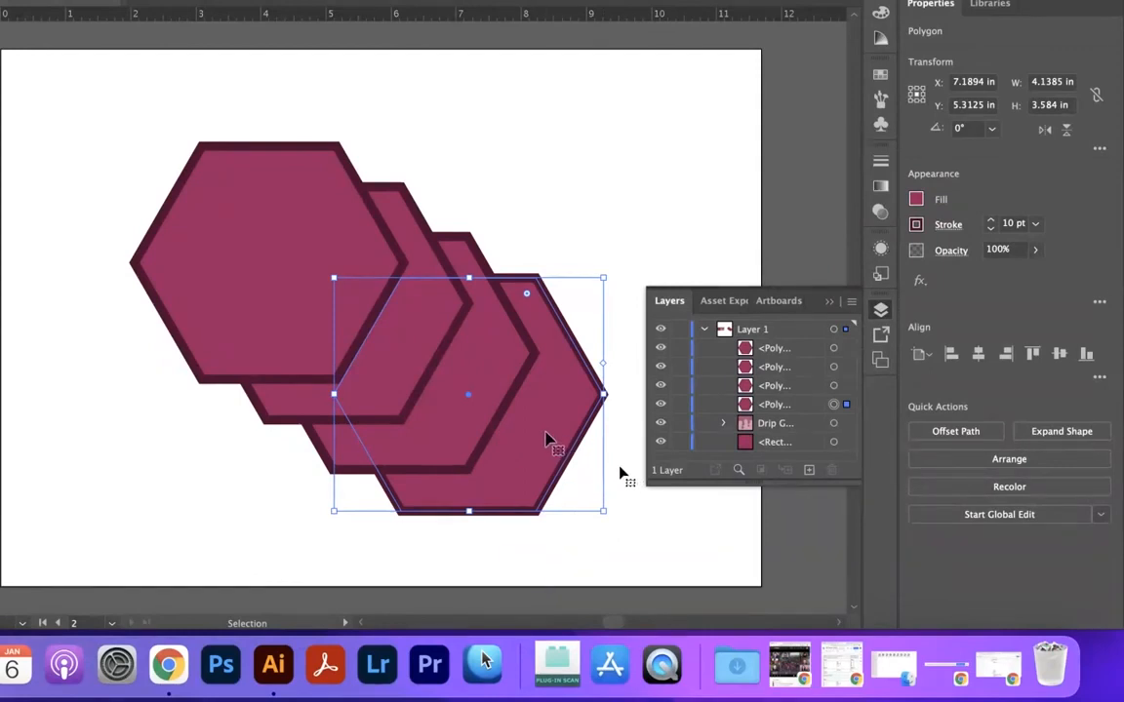
- Shift the lower-right hexagon repeatedly forward and backward through the stacking order, leaving it directly behind the drip group
key(a)
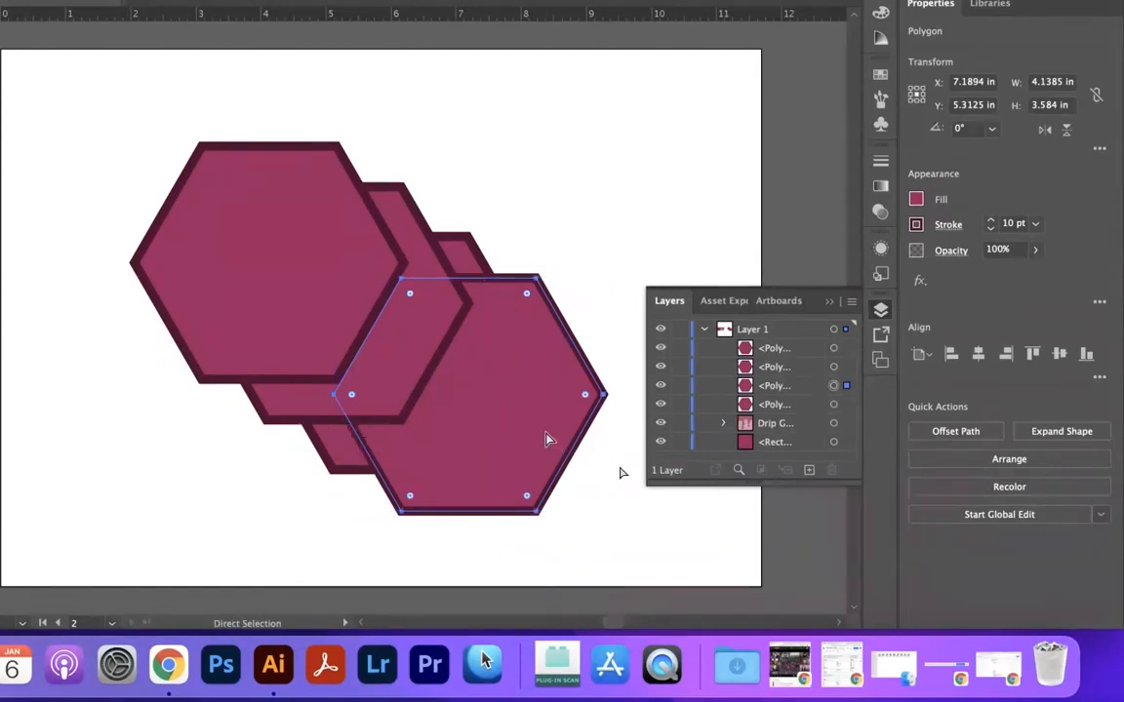
key(super+bracketright)
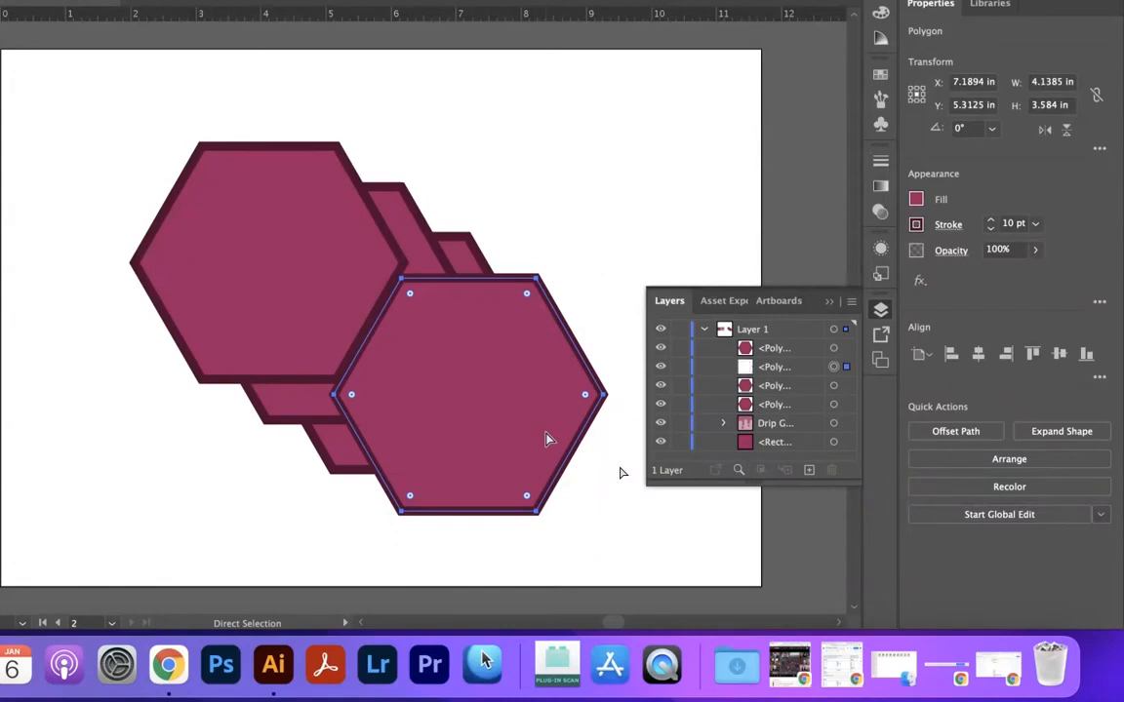
key(super+bracketleft)
key(super+bracketleft)
key(super+bracketright)
key(super+bracketright)
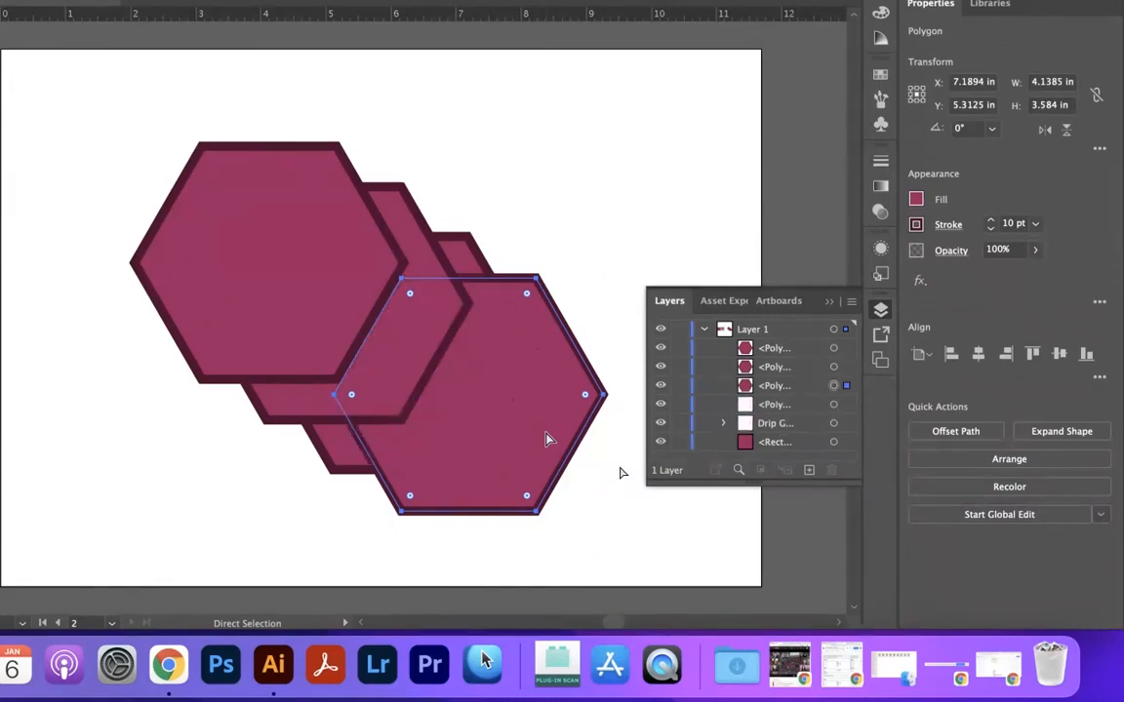
key(super+bracketleft)
key(super+bracketright)
key(super+bracketright)
key(super+bracketleft)
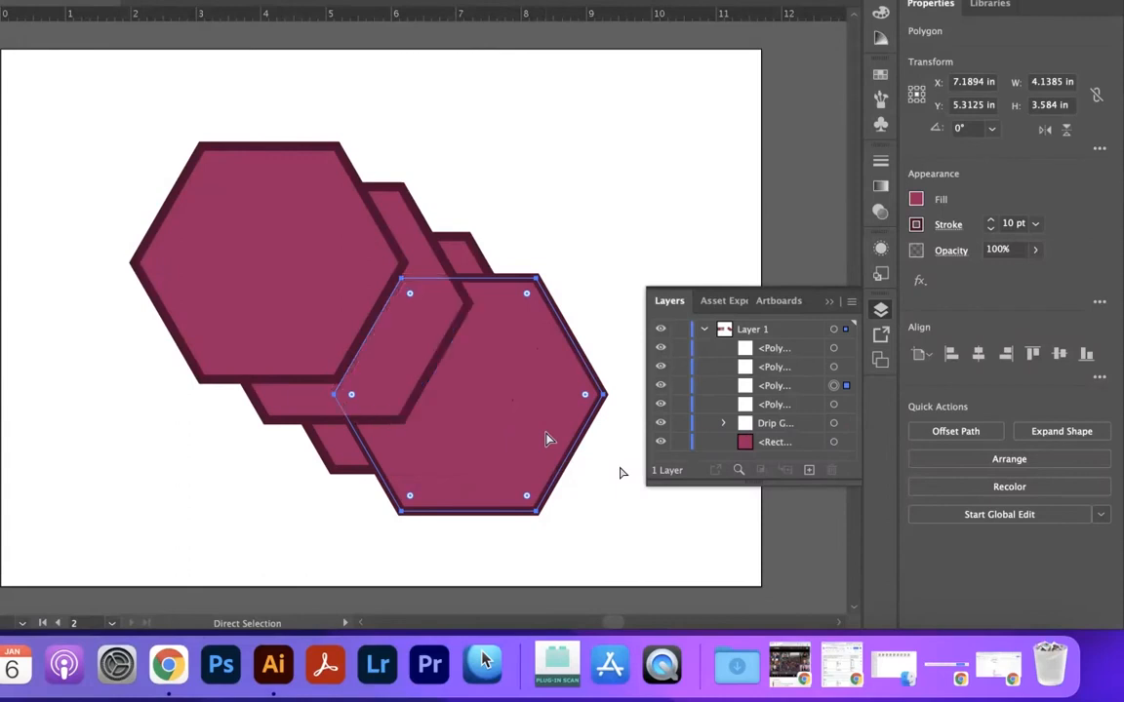
key(super+bracketright)
key(super+bracketright)
key(super+bracketleft)
key(super+bracketleft)
key(super+bracketleft)
key(super+bracketright)
key(super+bracketright)
key(super+bracketleft)
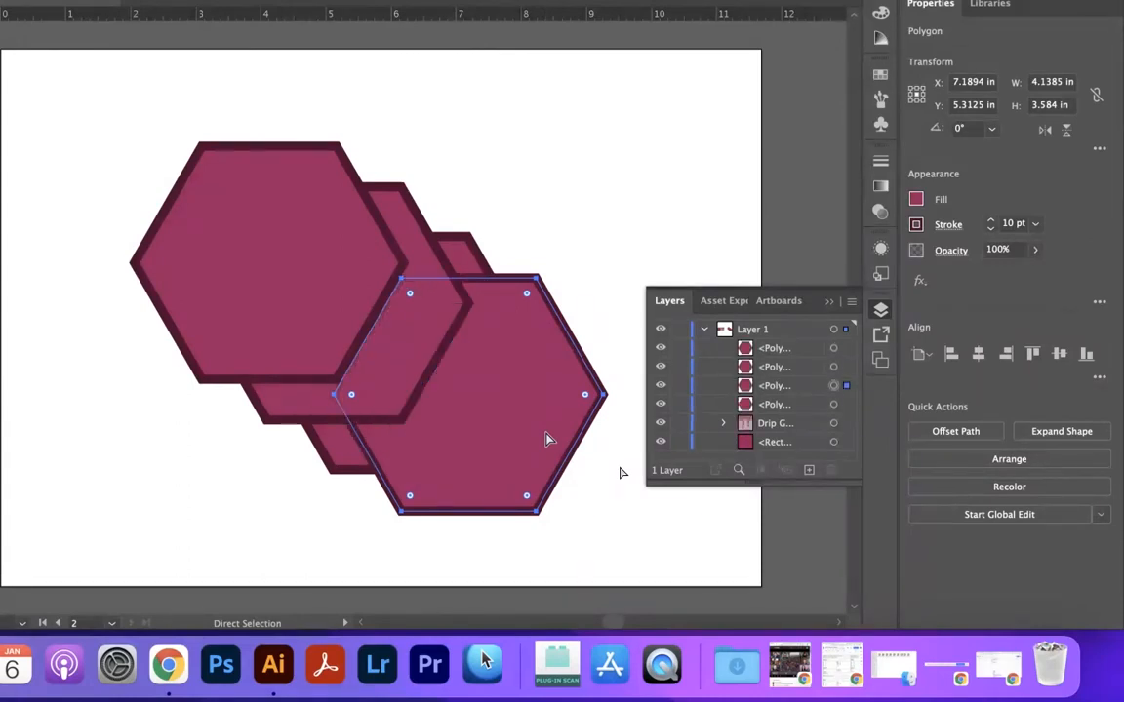
key(super+bracketleft)
key(super+bracketleft)
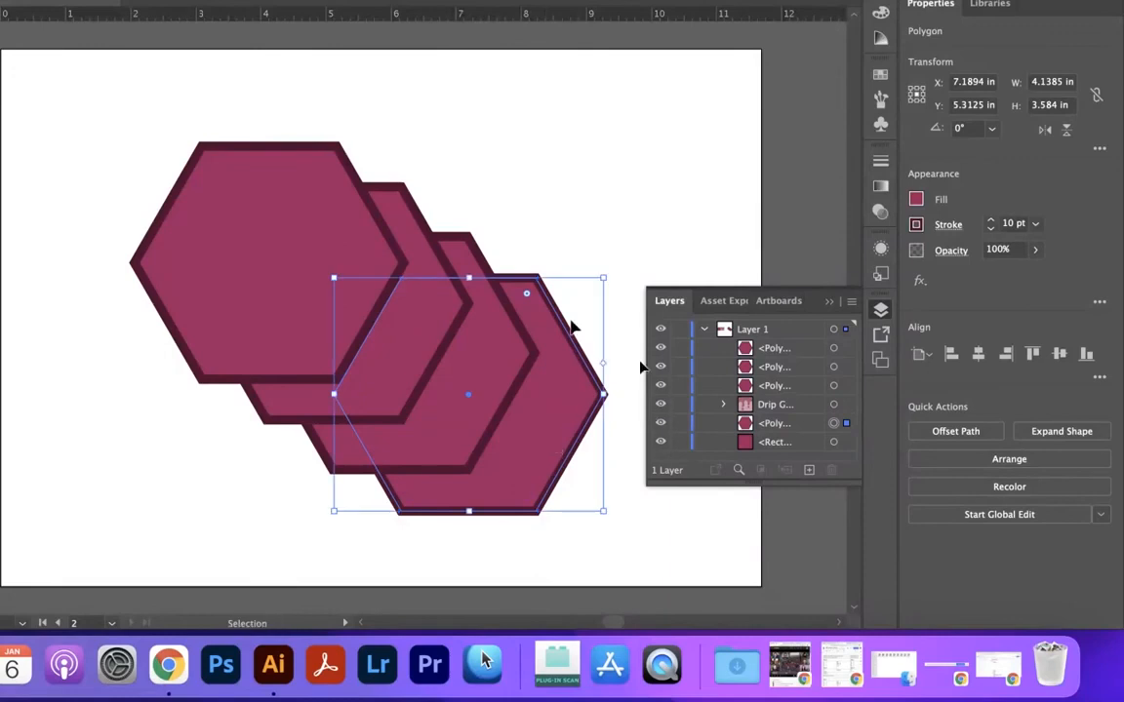
- Select the two lower-right hexagons together, shift them forward and backward in the stacking order to the back of the cascade, and deselect them
click(535, 232)
click(539, 318)
shift+click(501, 349)
key(a)
key(super+bracketright)
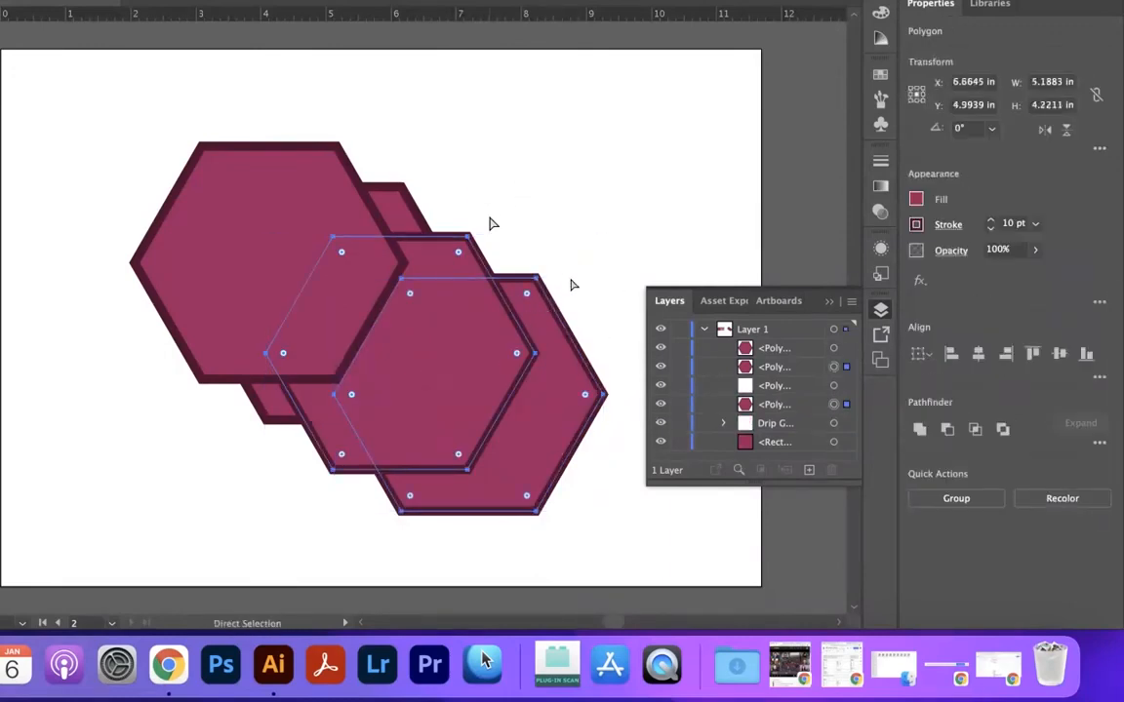
key(super+bracketleft)
key(super+bracketright)
key(super+bracketleft)
key(super+bracketright)
key(super+bracketright)
key(super+bracketleft)
key(super+bracketleft)
key(v)
click(490, 222)
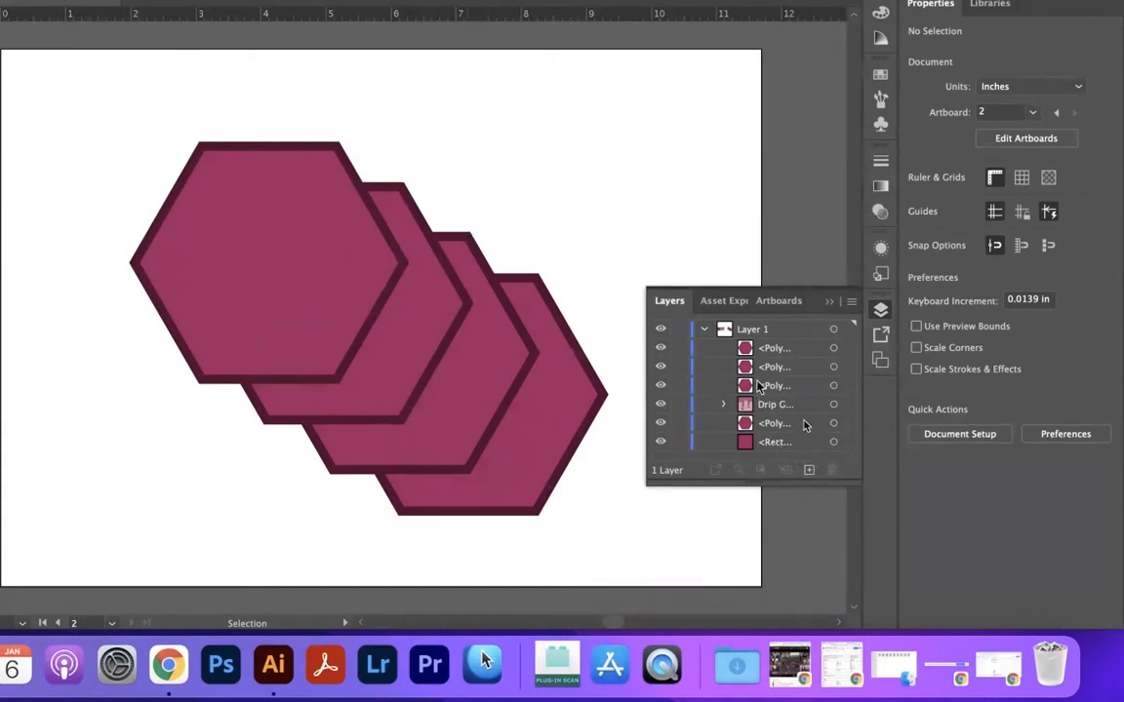
- Collapse Layer 1 and add a new layer above it
click(698, 332)
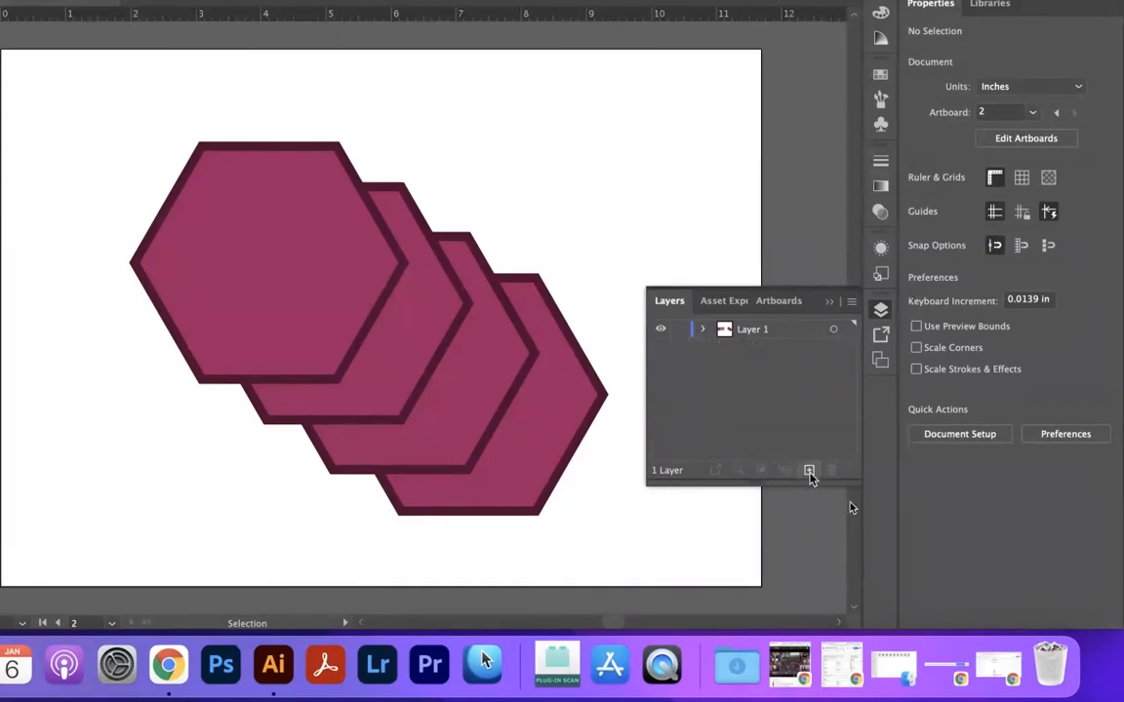
click(808, 469)
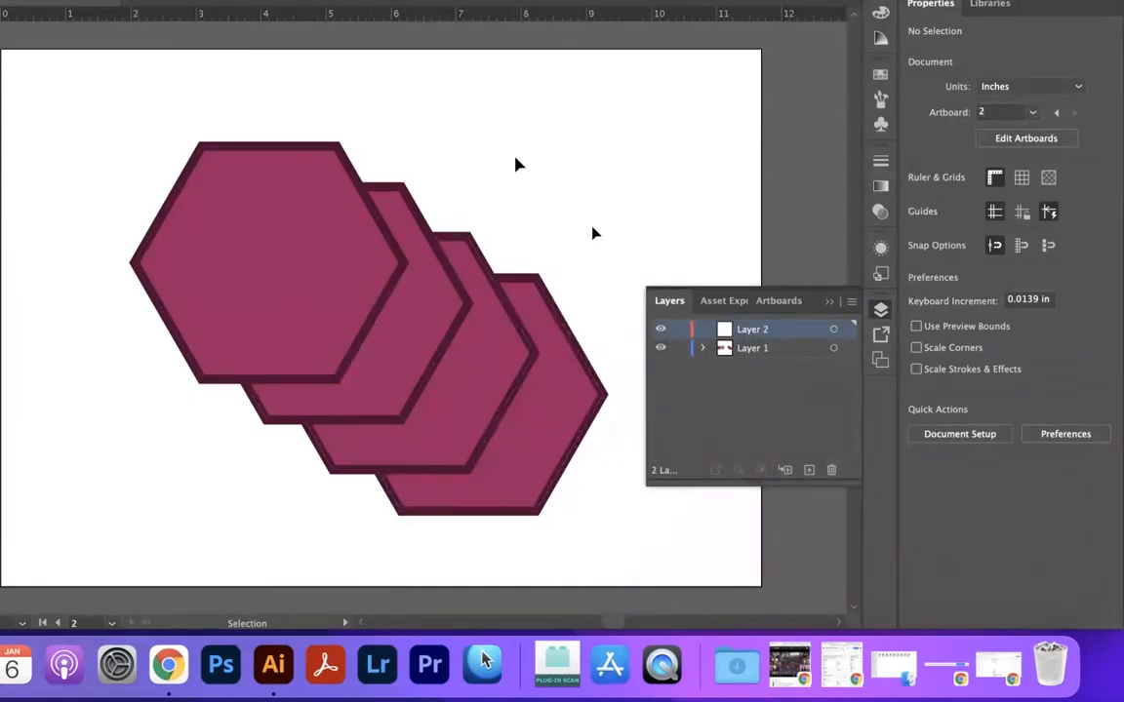
- Draw a rectangle about 3.58 by 3.2 in on the new layer over the hexagons and move it up and to the right
key(b)
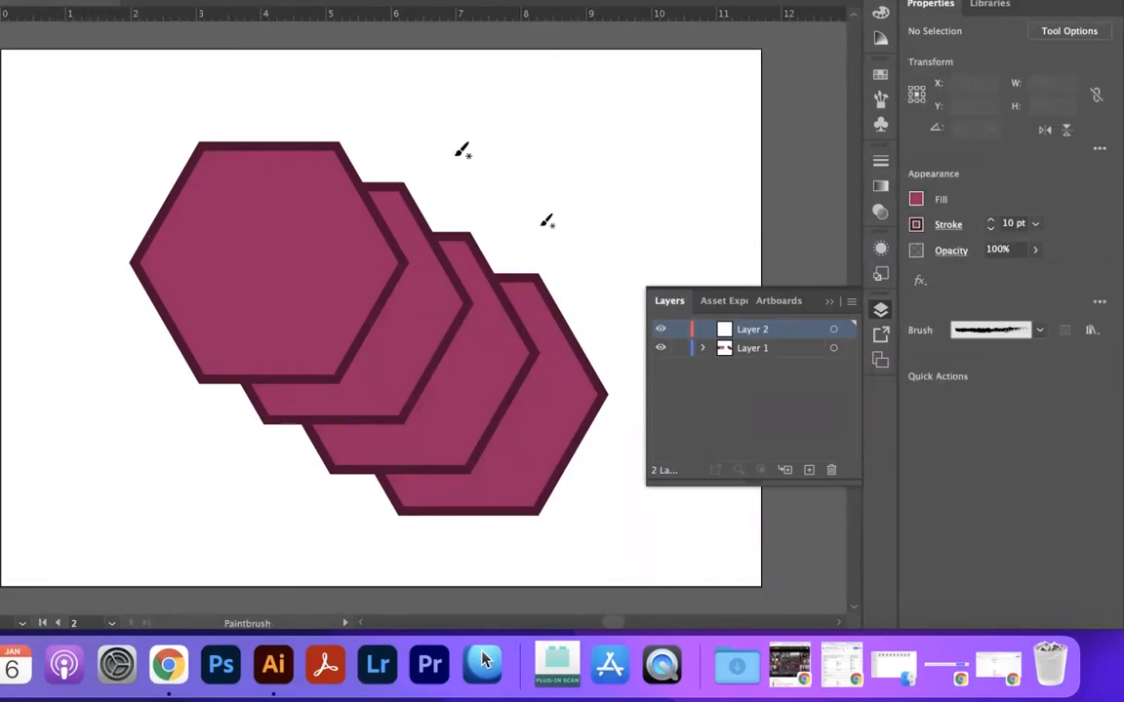
key(m)
mouse_move(582, 153)
mouse_down()
mouse_move(328, 302)
mouse_move(359, 381)
mouse_move(343, 363)
mouse_up()
key(space)
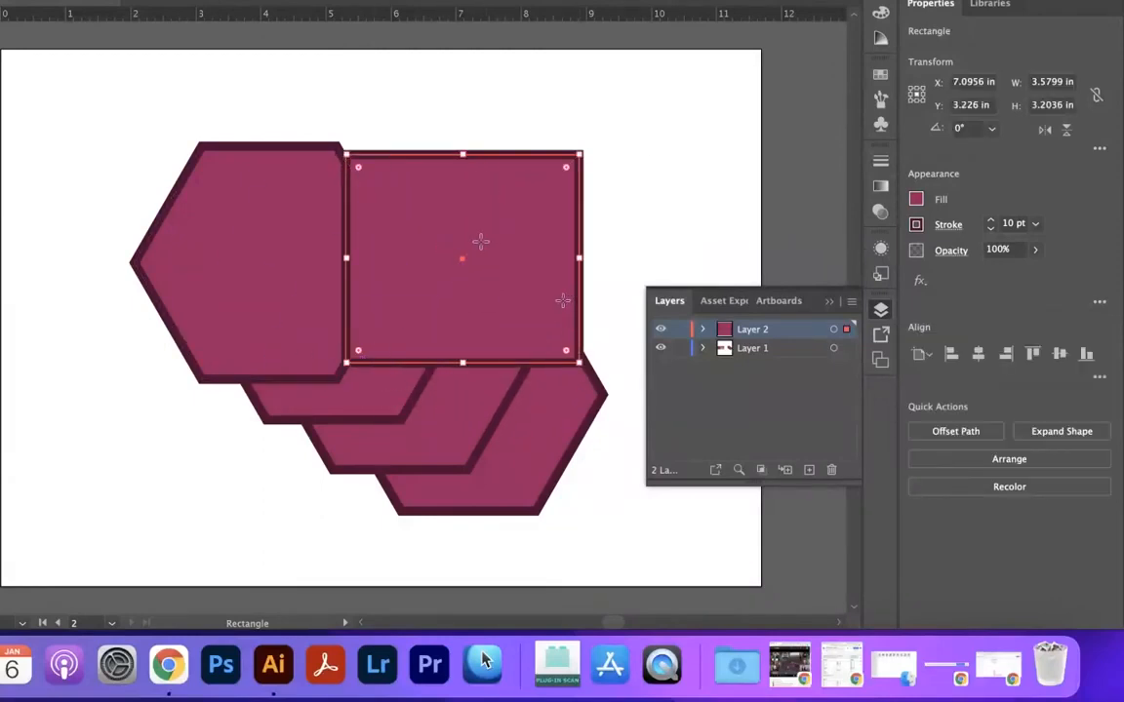
drag(474, 238, 540, 167)
key(v)
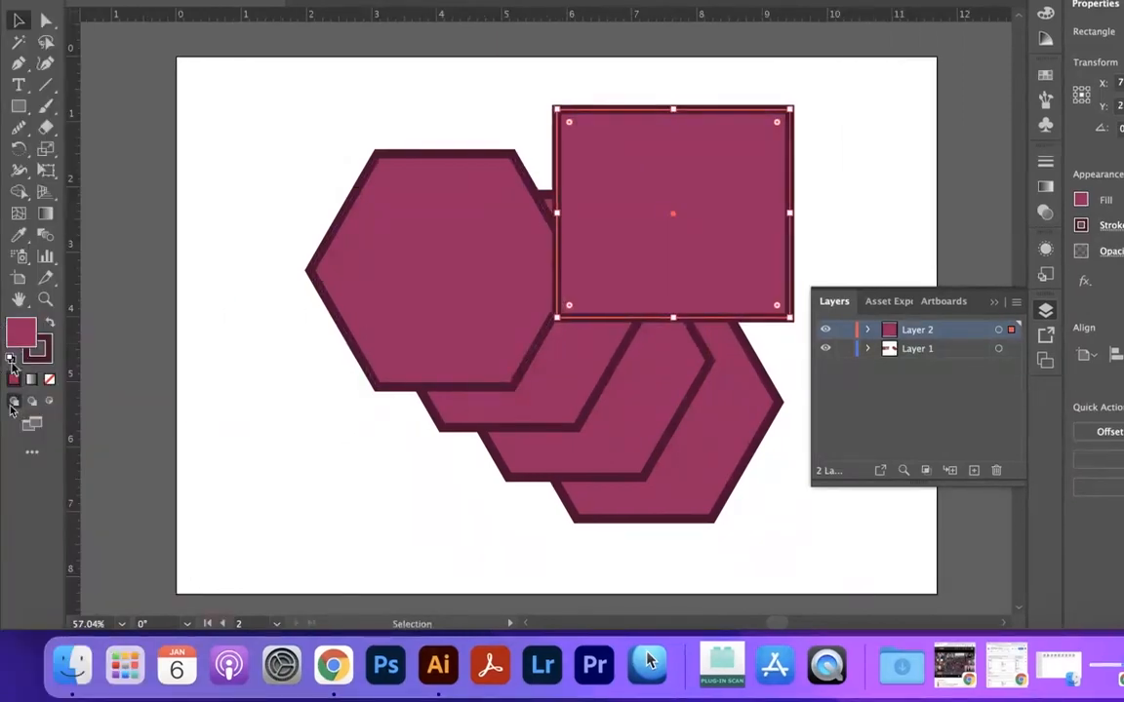
- Reset the rectangle to the default white fill and black stroke, and set its stroke weight to 16 pt
click(11, 359)
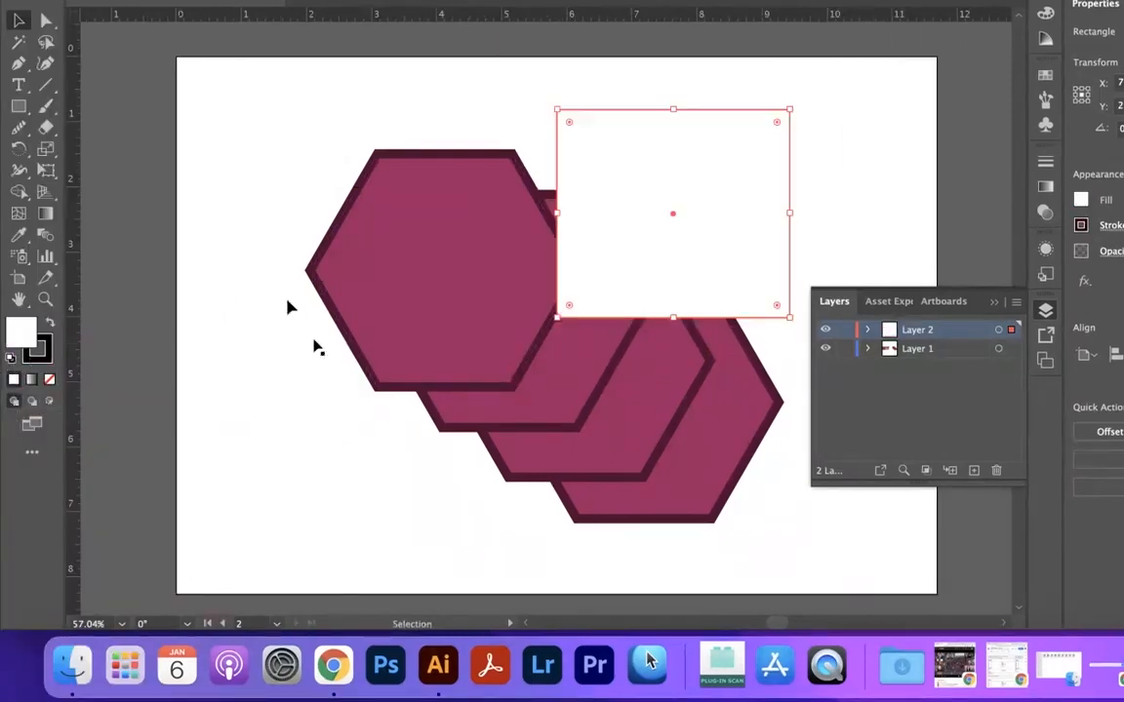
click(41, 349)
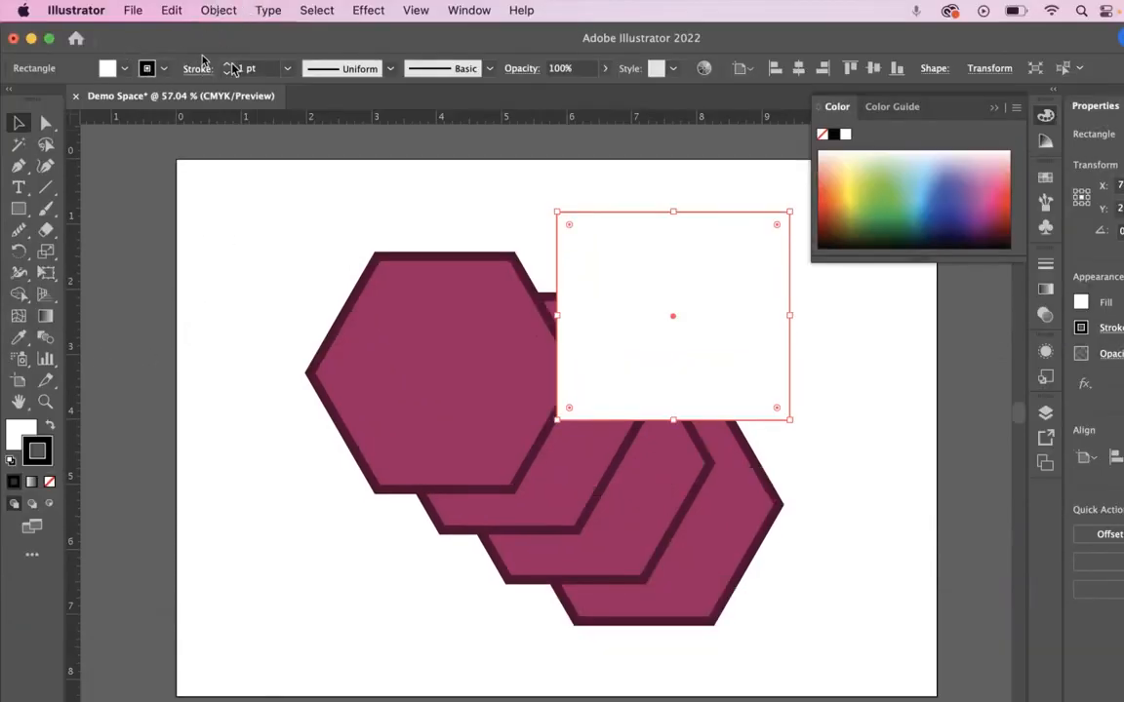
click(229, 63)
click(227, 65)
click(227, 66)
click(228, 65)
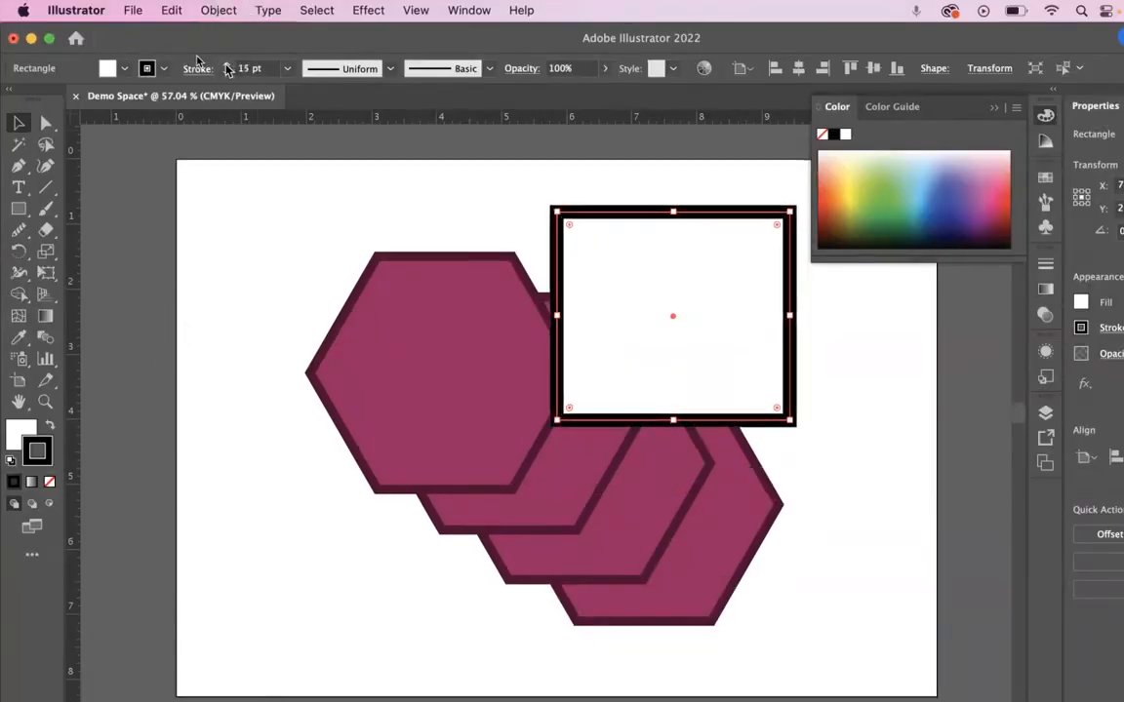
click(398, 225)
- Shift the rectangle slightly down and to the right, and reorder Layer 2 beneath Layer 1
click(1045, 412)
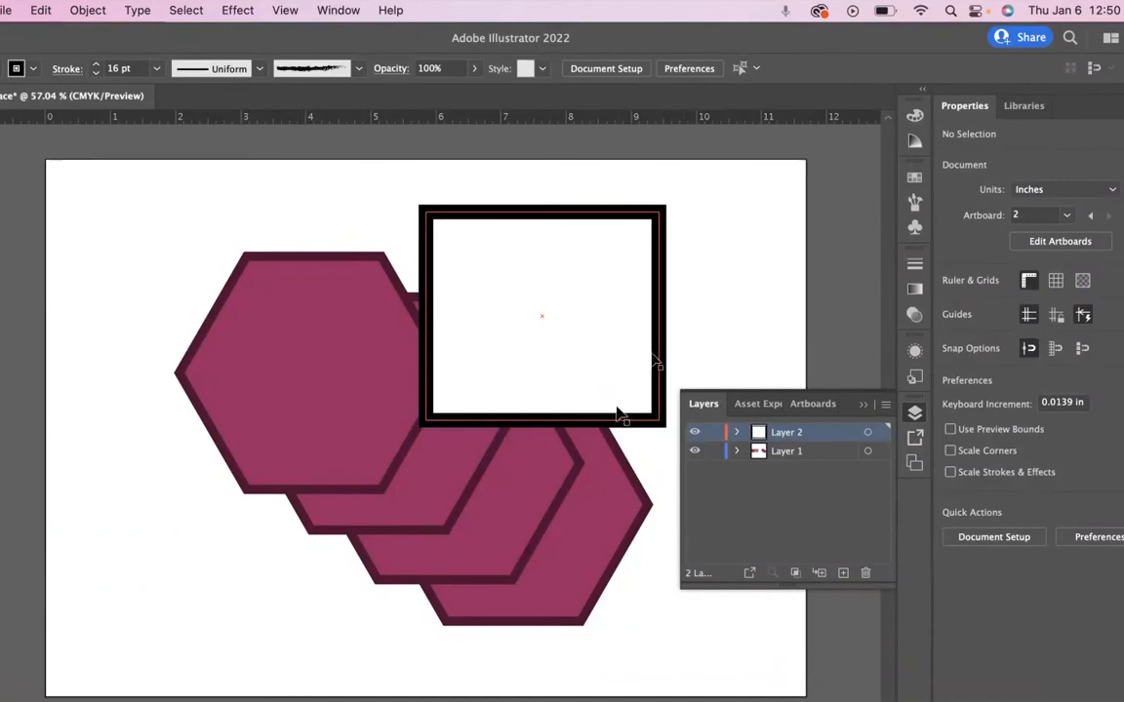
drag(586, 282, 610, 298)
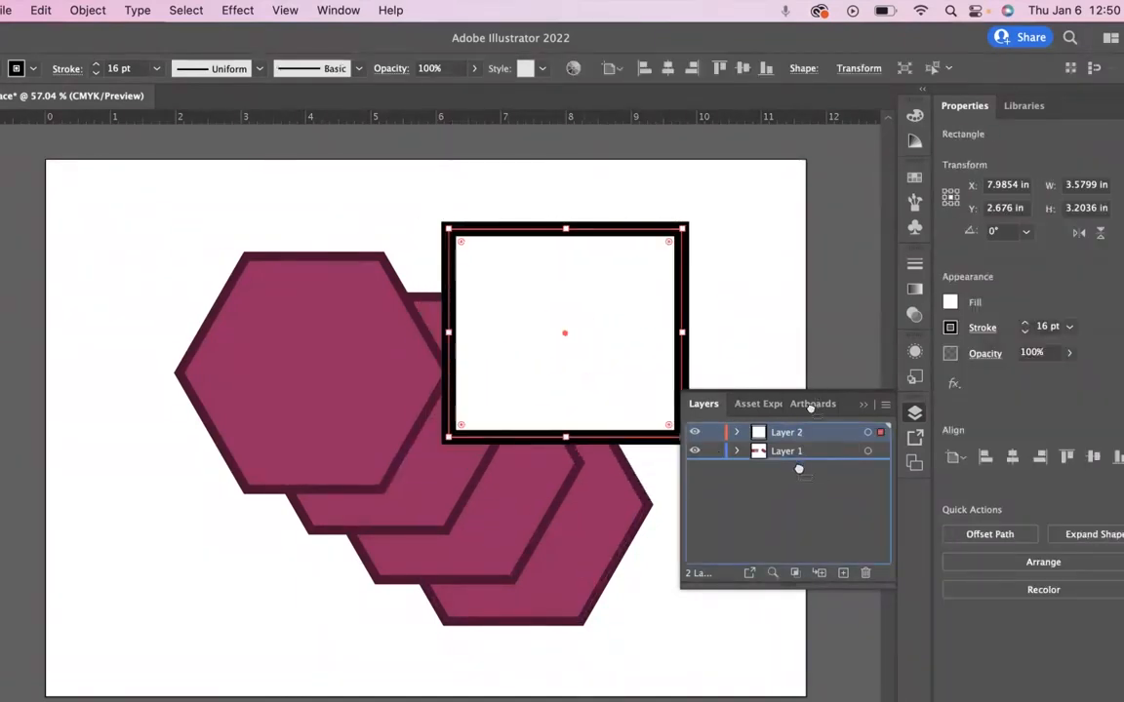
drag(799, 469, 770, 469)
click(797, 313)
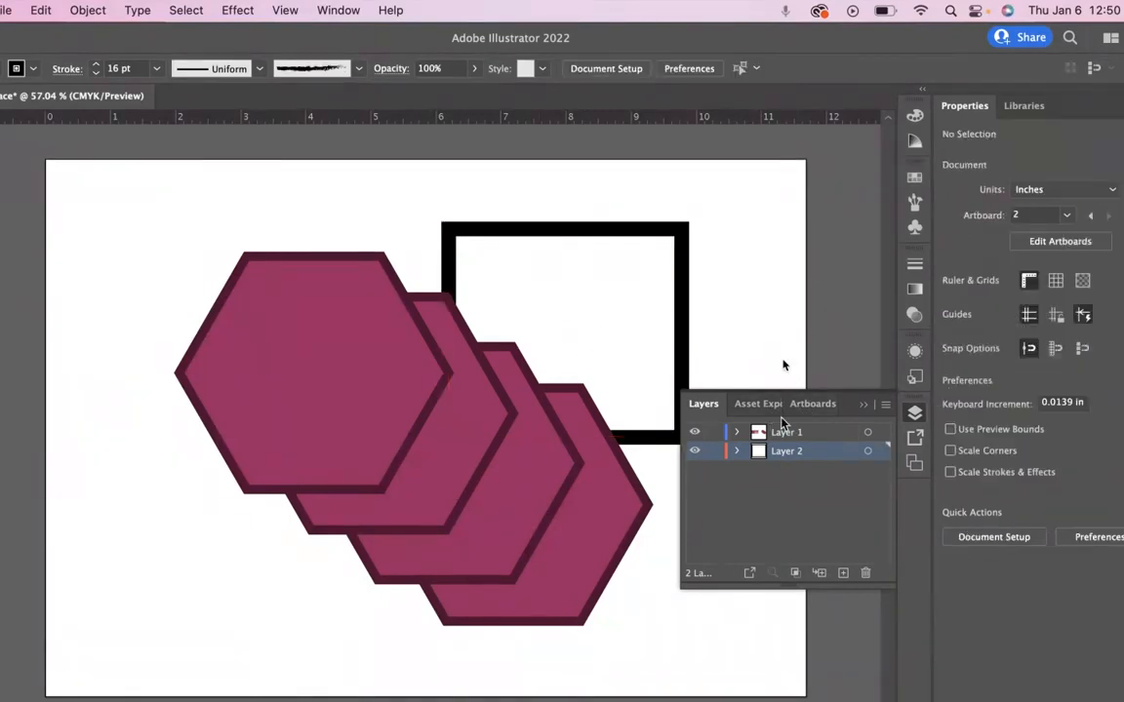
- Reorder Layer 2 above Layer 1 and reposition the rectangle over the hexagons at about X 7.37 in, Y 2.47 in
click(390, 391)
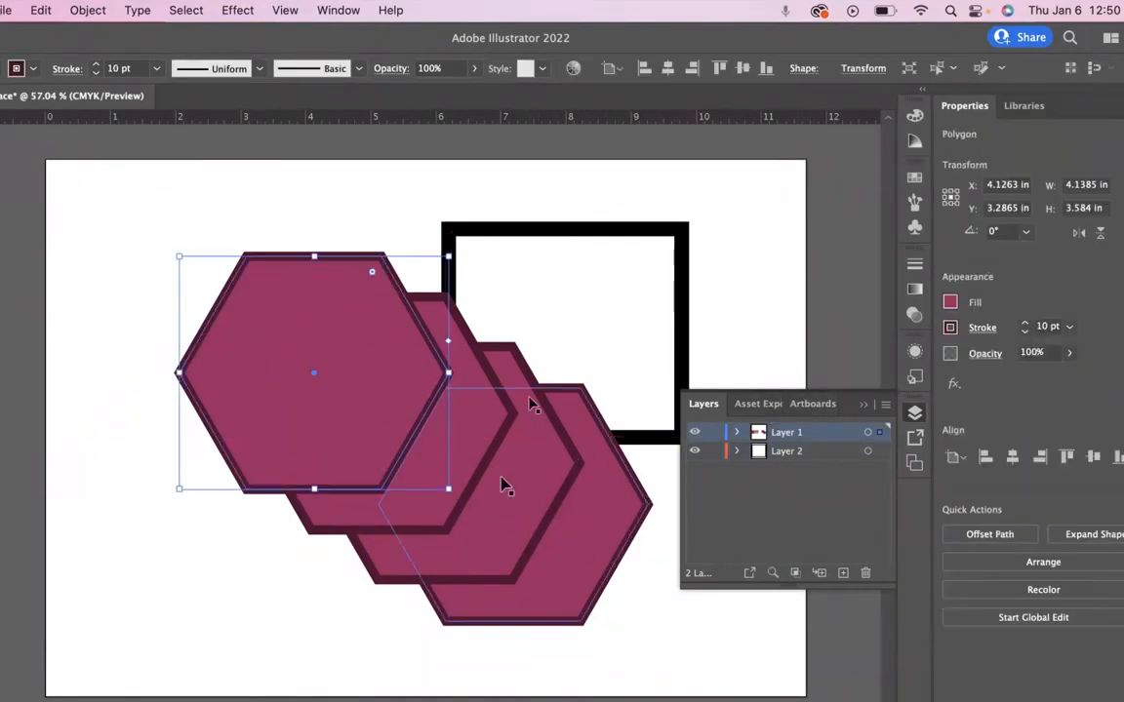
mouse_move(597, 338)
mouse_down()
mouse_move(627, 288)
mouse_move(645, 285)
mouse_move(612, 316)
mouse_move(532, 346)
mouse_move(598, 351)
mouse_move(243, 540)
mouse_move(552, 466)
mouse_move(614, 326)
mouse_up()
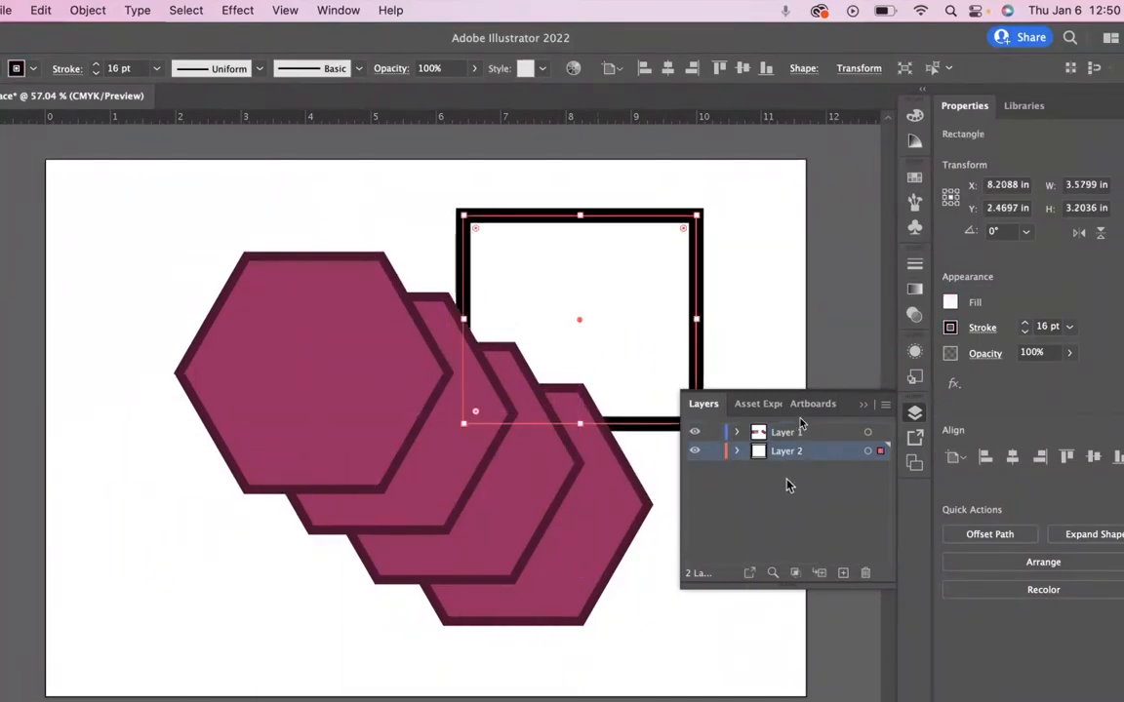
drag(793, 452, 783, 422)
drag(632, 339, 579, 334)
- Select the large upper-left hexagon on Layer 1 and bring it to the front with the Arrange command
click(786, 451)
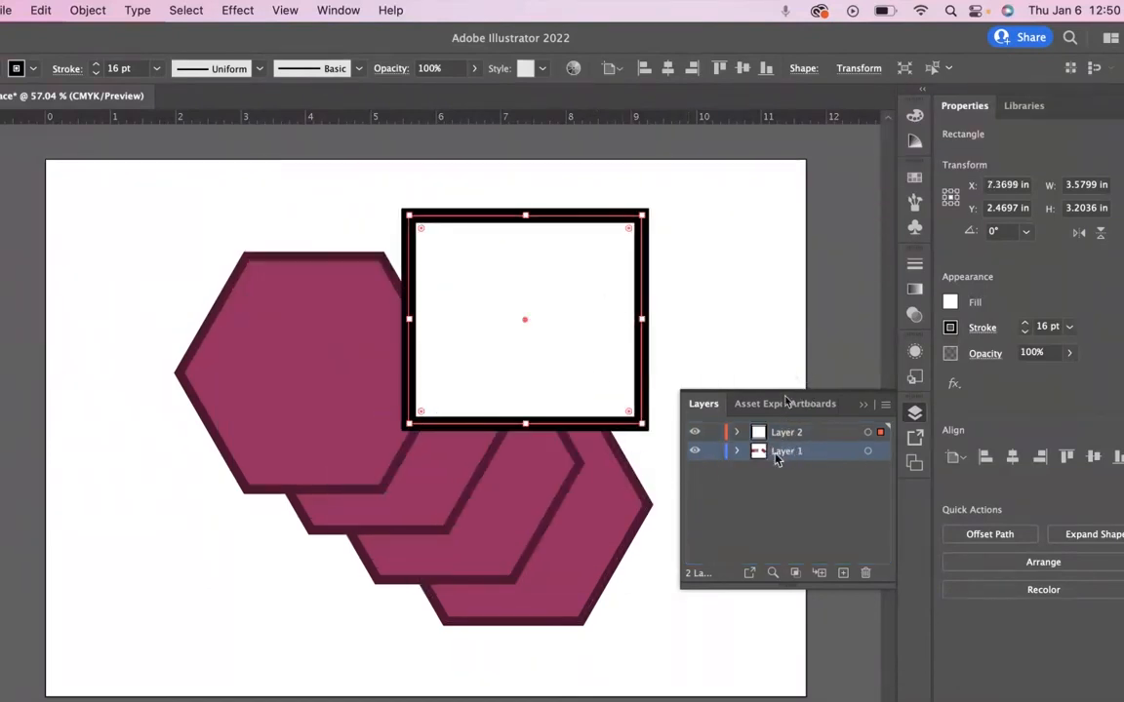
click(310, 404)
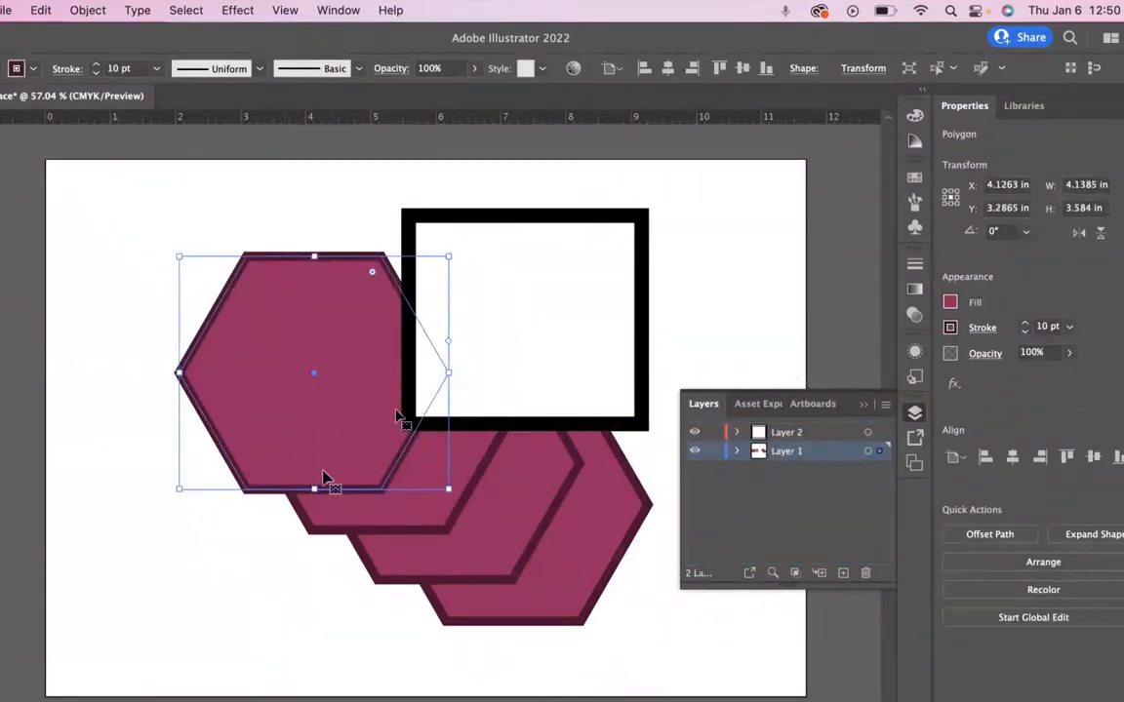
right_click(318, 437)
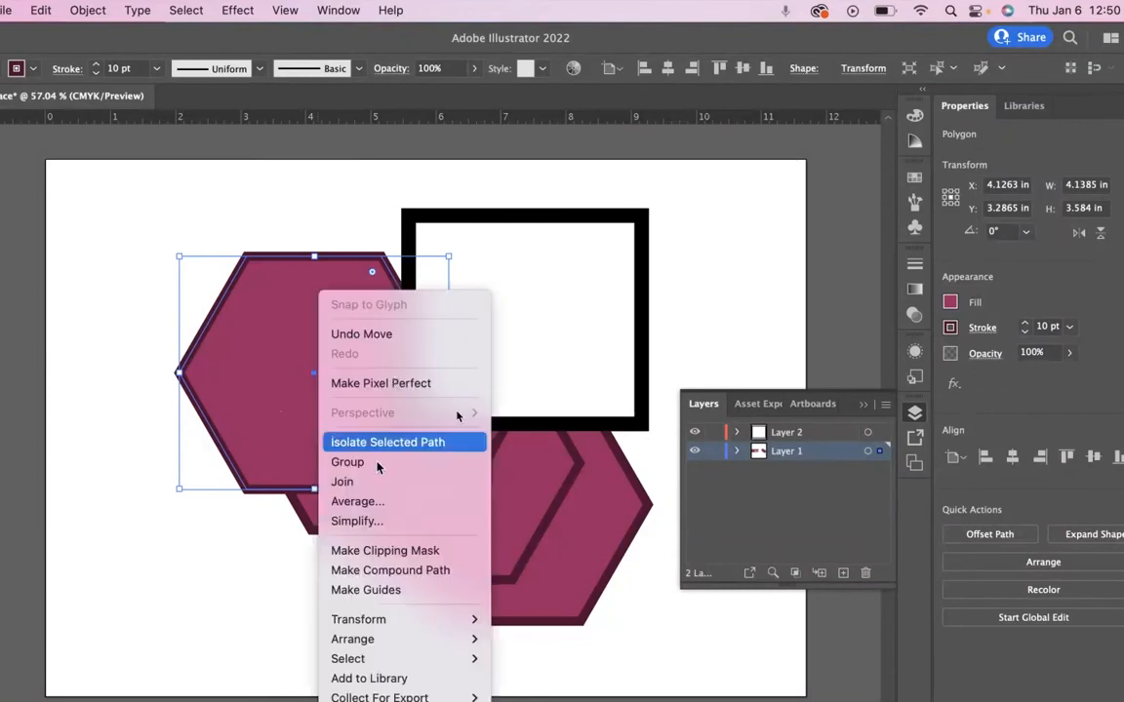
mouse_move(424, 639)
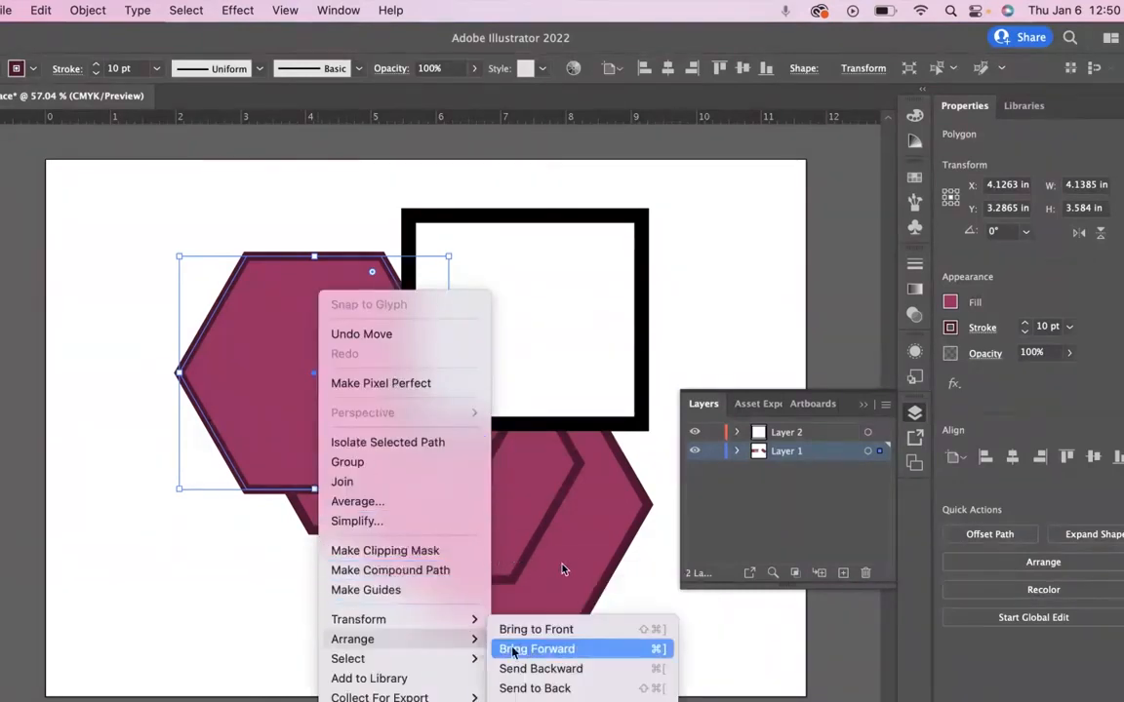
click(571, 634)
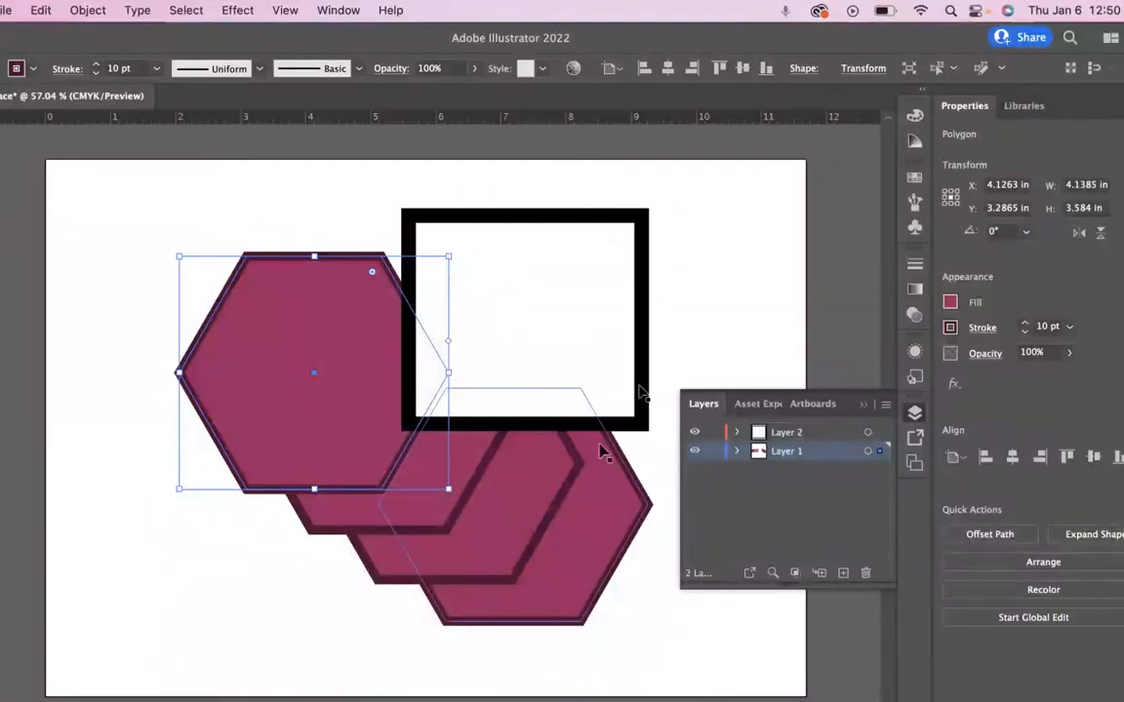
- Deselect the hexagon, and expand Layer 1 to examine the objects it contains before collapsing it
click(645, 583)
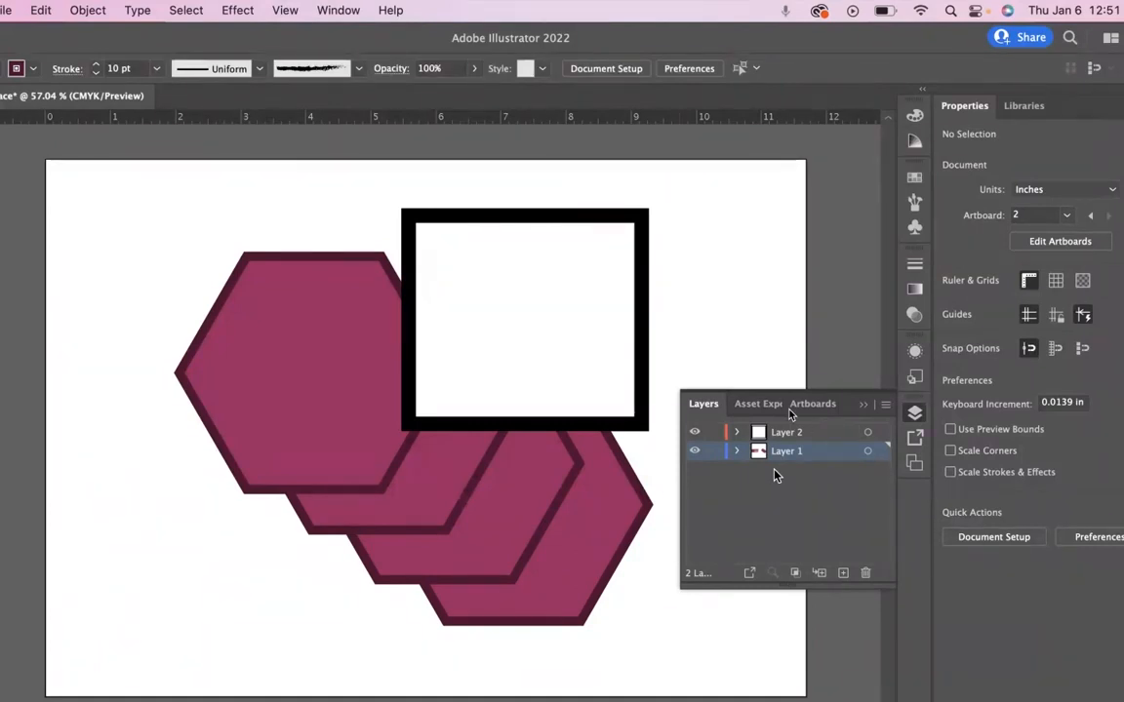
click(738, 453)
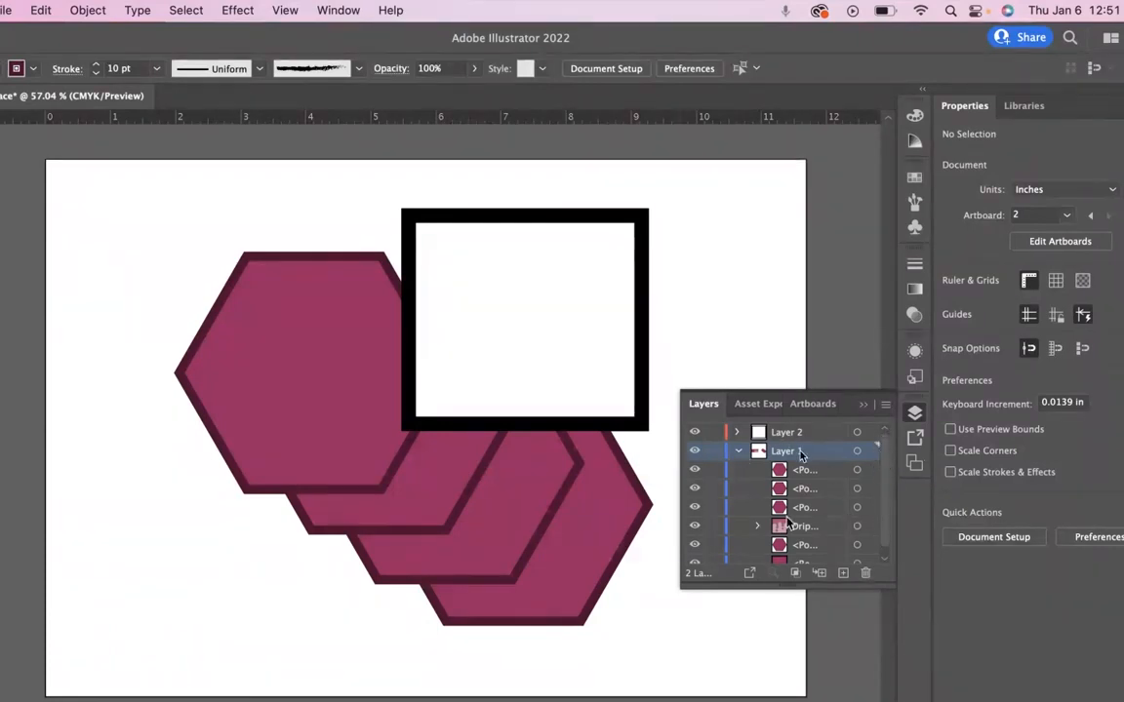
click(738, 451)
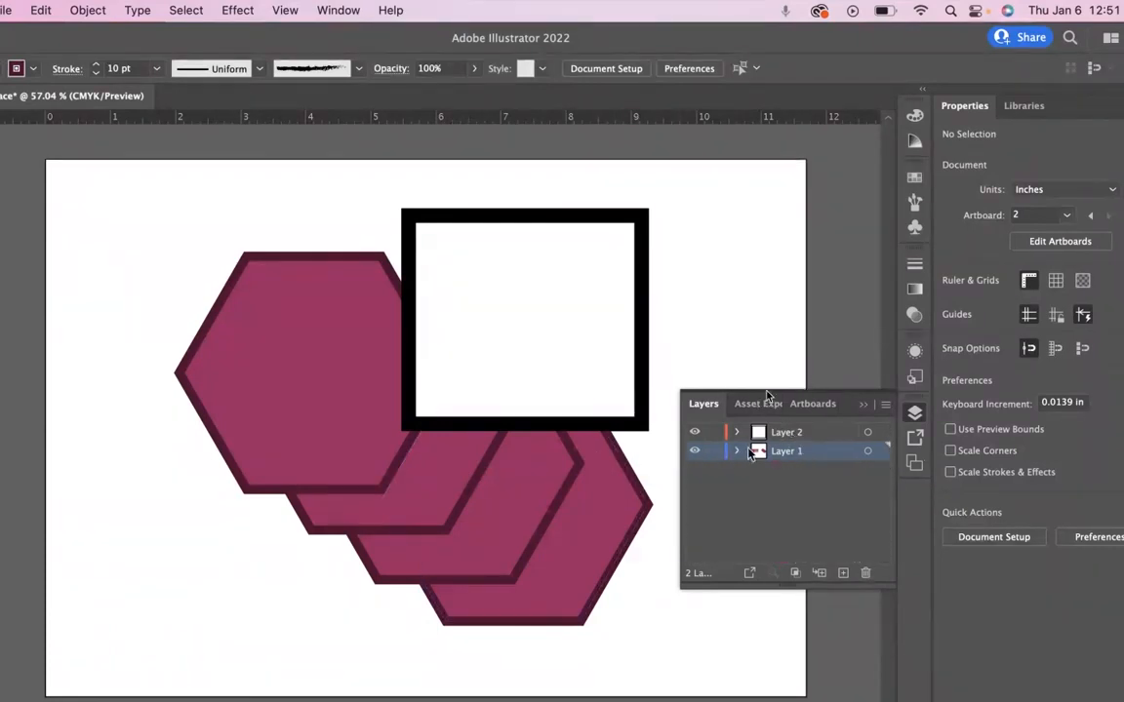